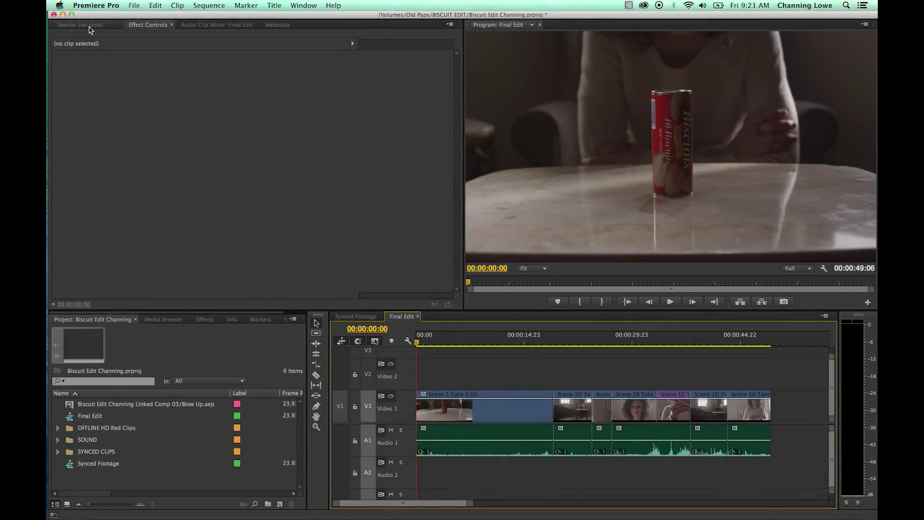
- Show the Source monitor and expand the SYNCED CLIPS bin to list takes like Scene 1C Take 1 PU
left_click(89, 27)
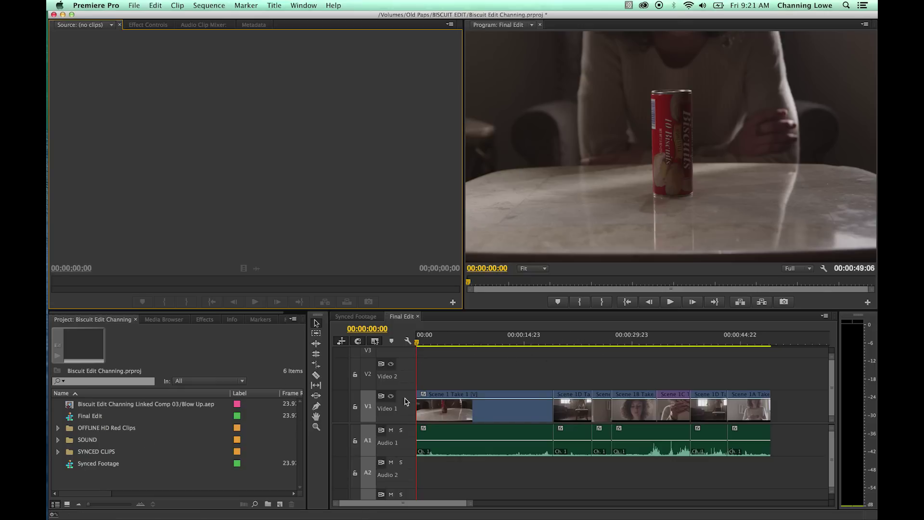
left_click(58, 452)
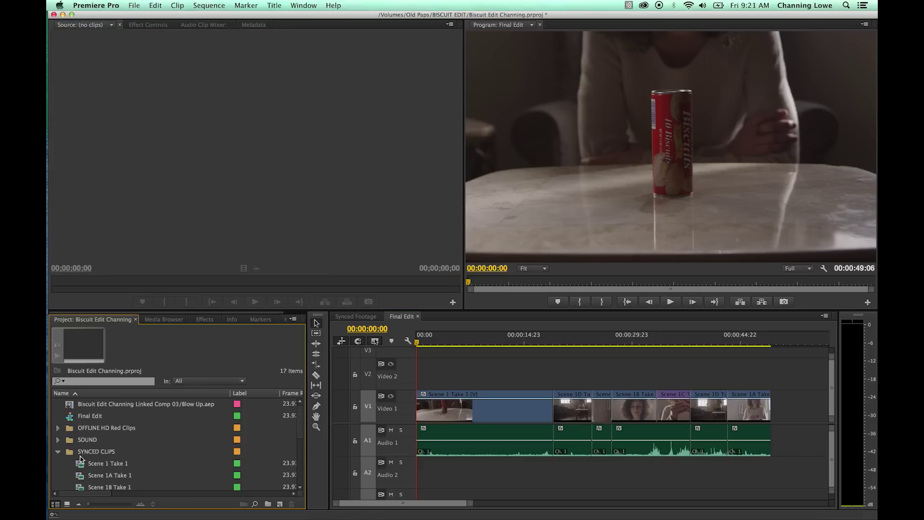
scroll(84, 450, "down", 1)
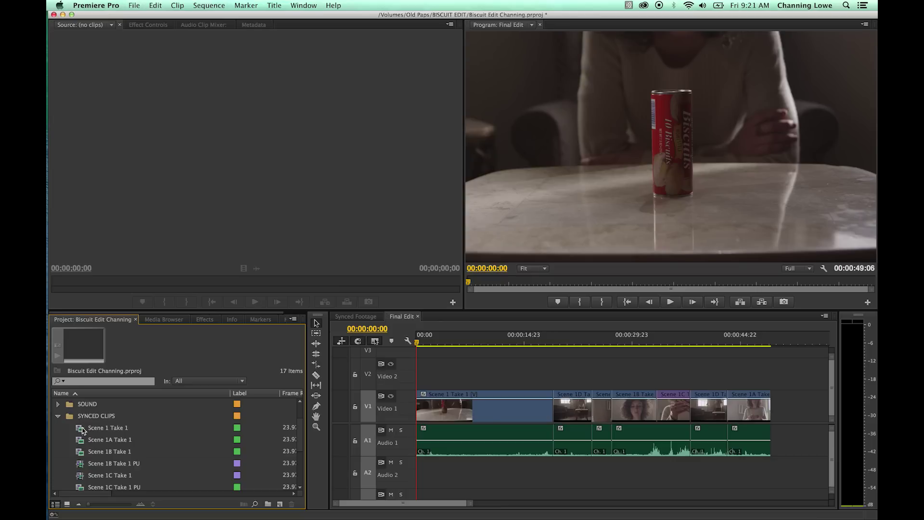
scroll(92, 452, "down", 1)
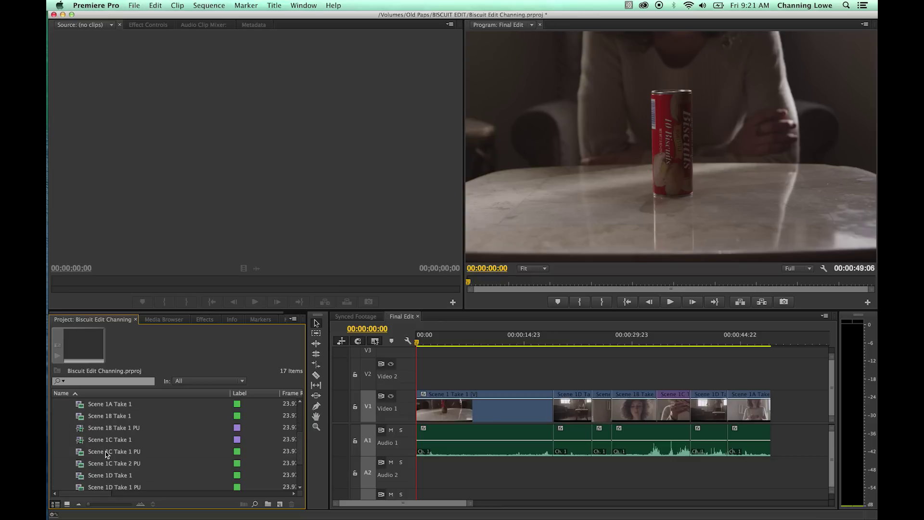
- Load Scene 1C Take 1 PU in the Source monitor and scrub past the slate
double_click(104, 455)
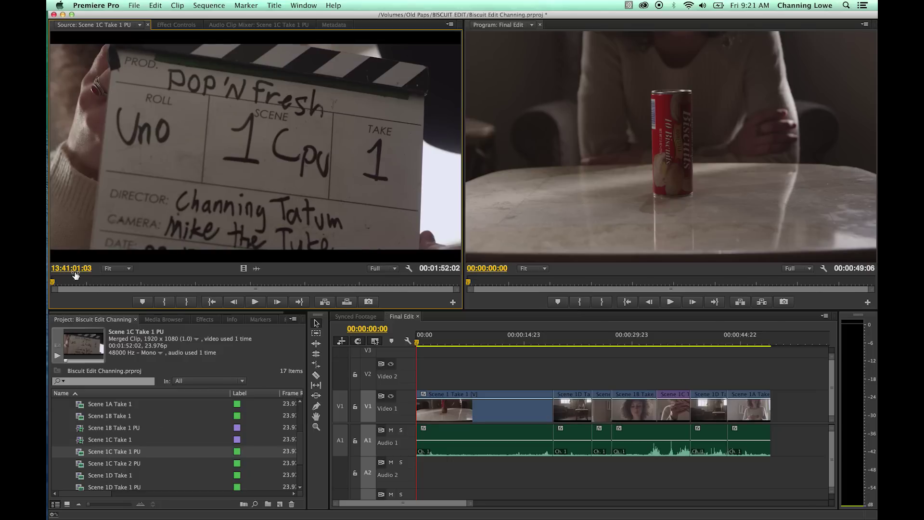
left_click_drag(80, 283, 121, 285)
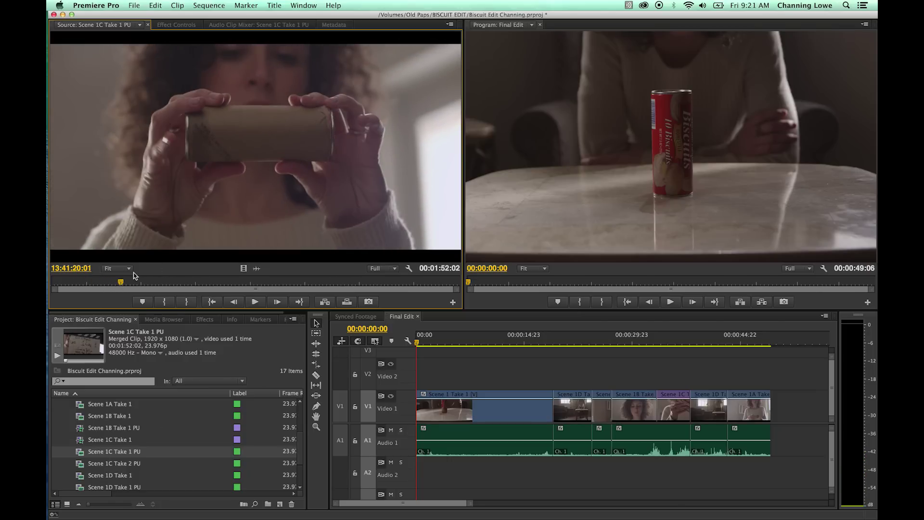
left_click_drag(123, 284, 163, 287)
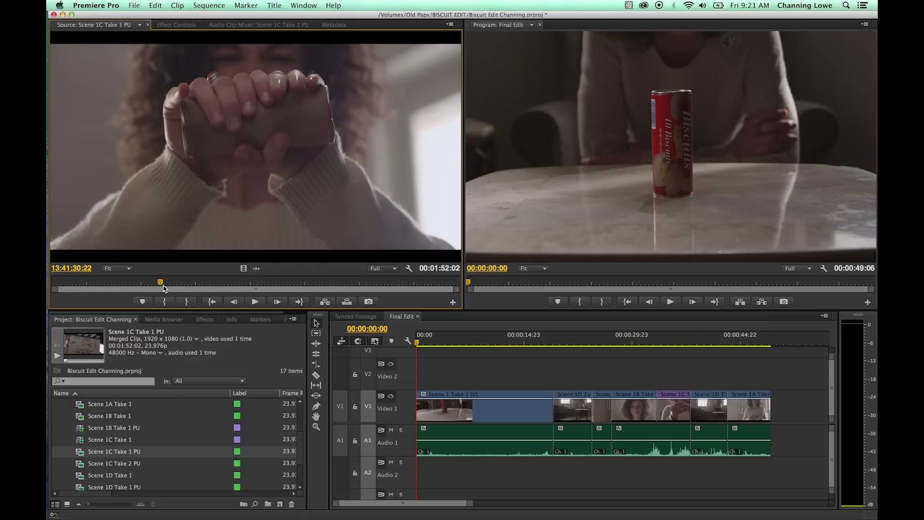
- Mark In and Out points on Scene 1C, giving a 00:00:03:19 source range
key("i")
key("space")
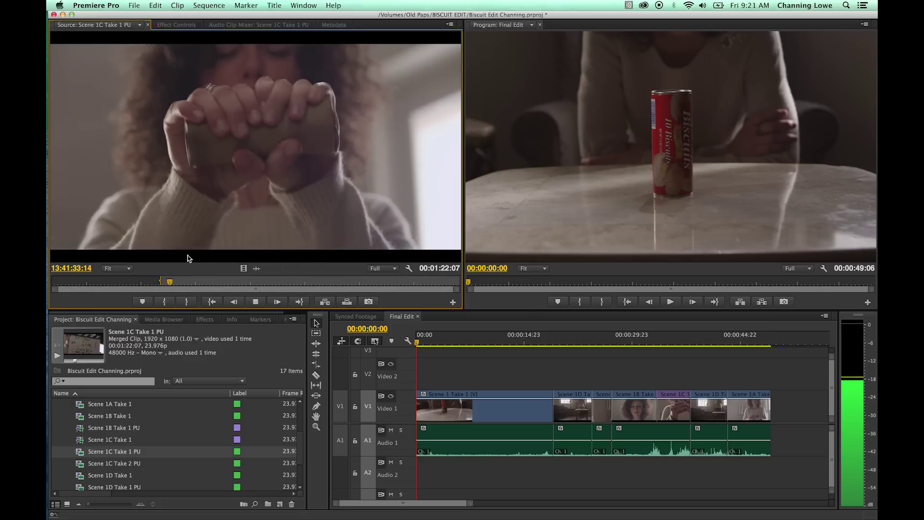
key("space")
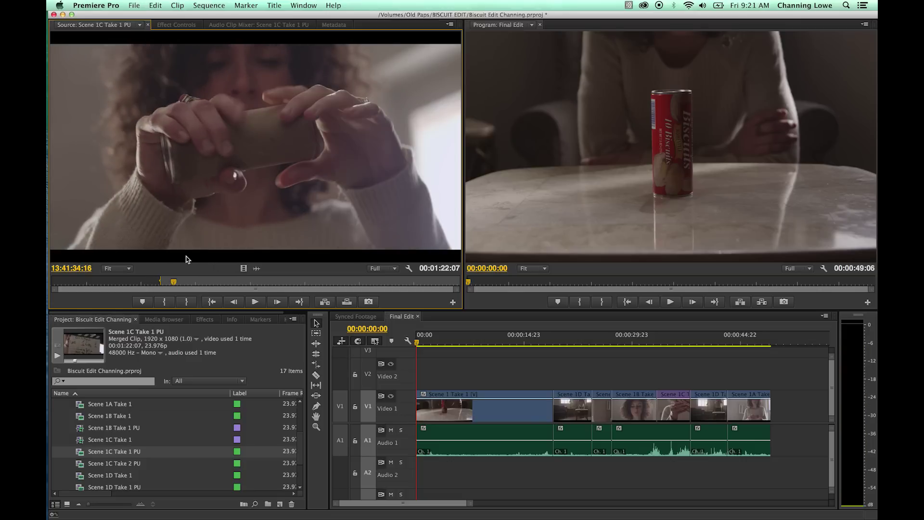
key("o")
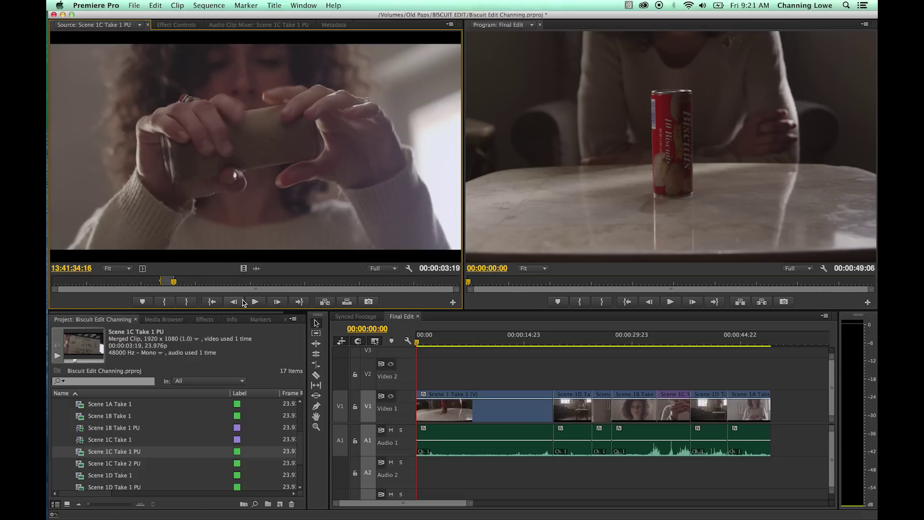
left_click(431, 356)
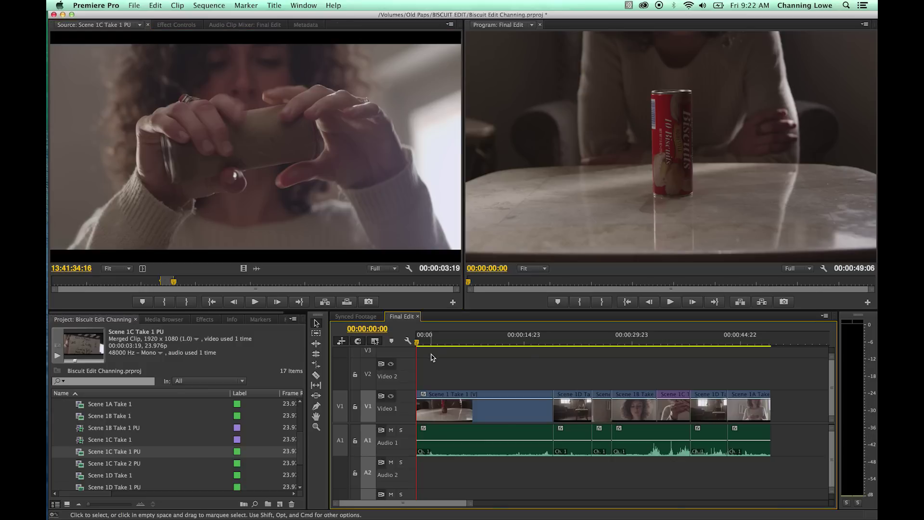
key("l")
key("l")
key("l")
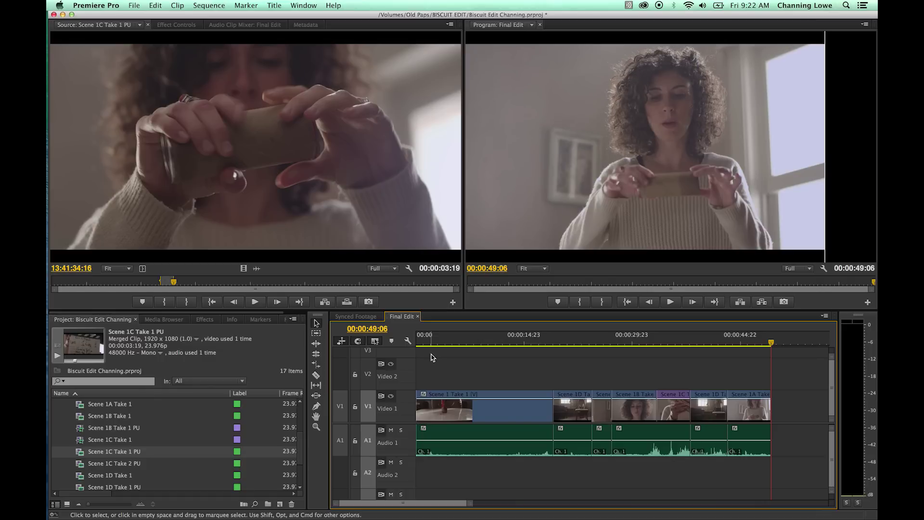
key("Up")
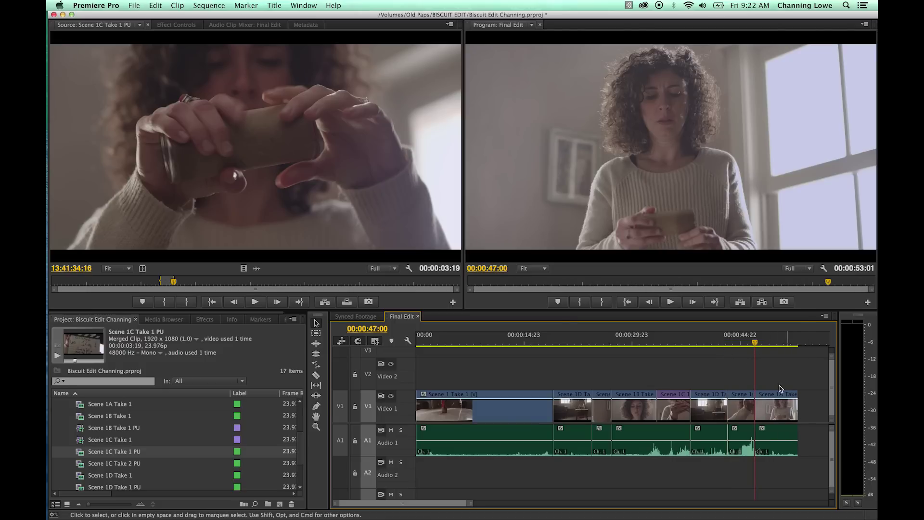
key("super+z")
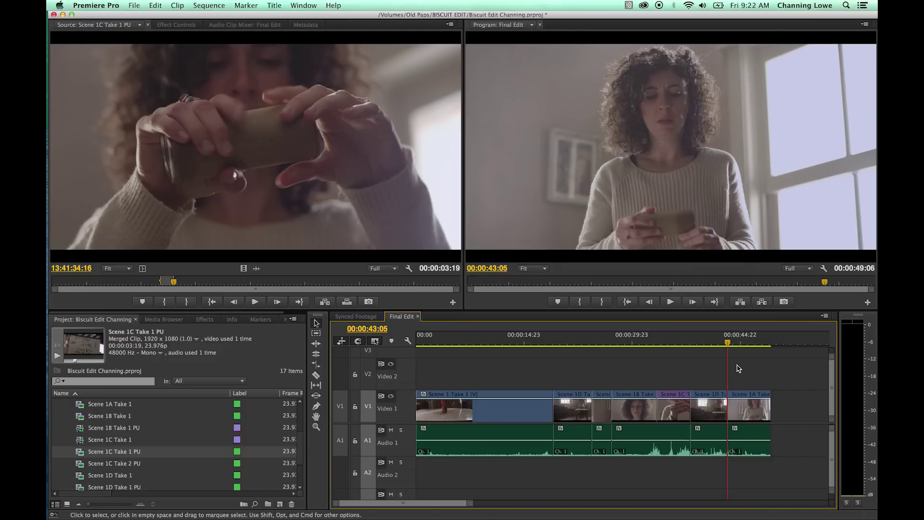
key("Up")
key("Up")
key("Up")
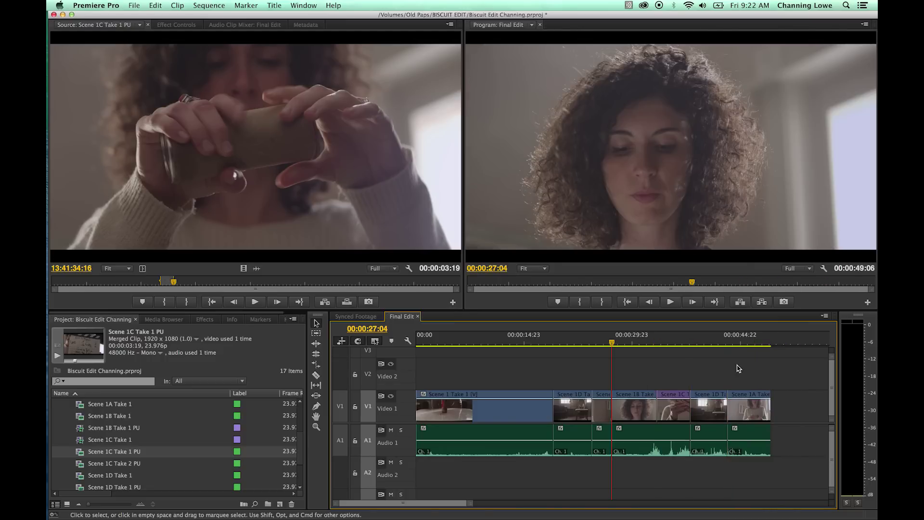
key("comma")
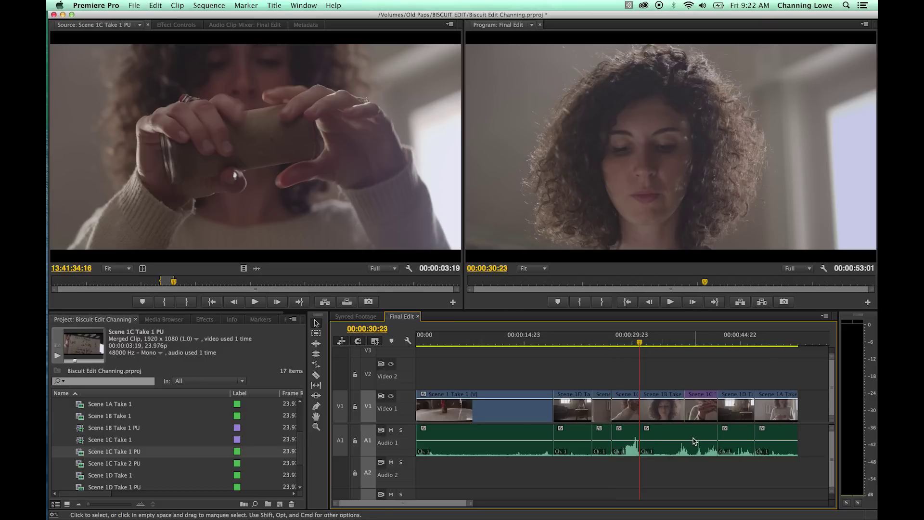
key("super+z")
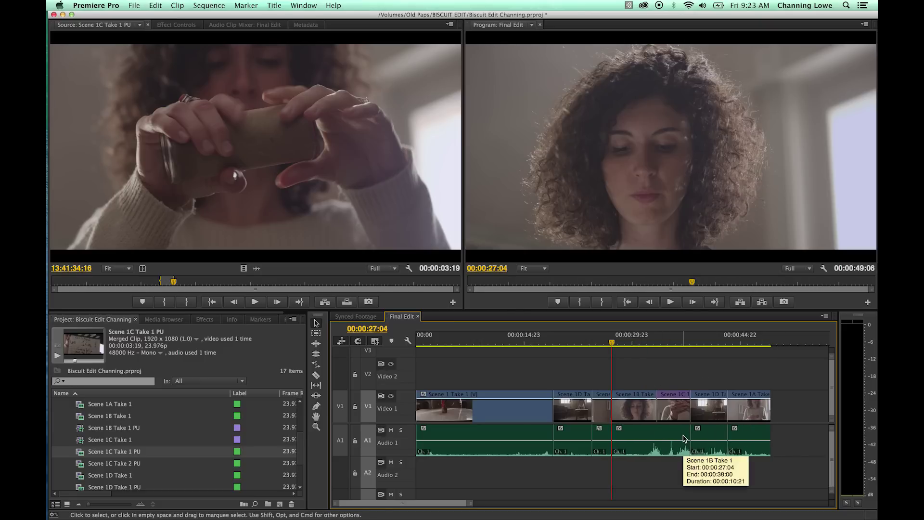
key("period")
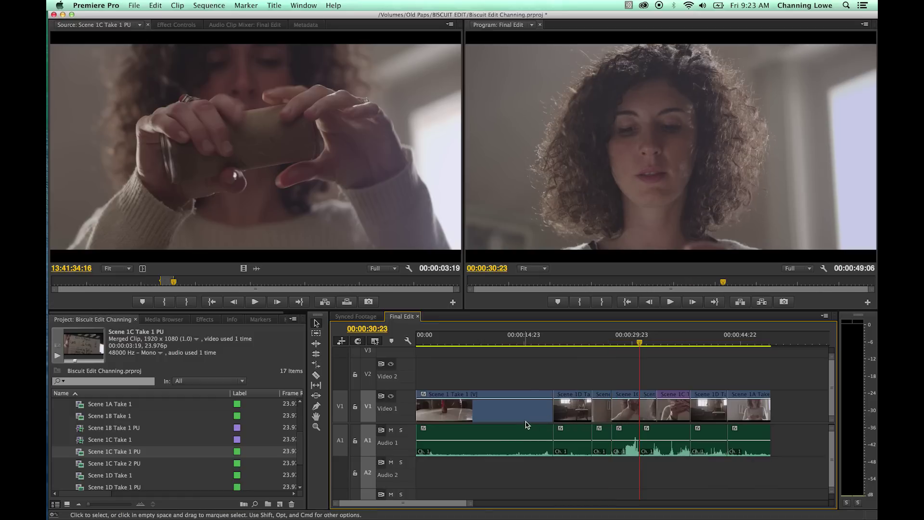
key("super+z")
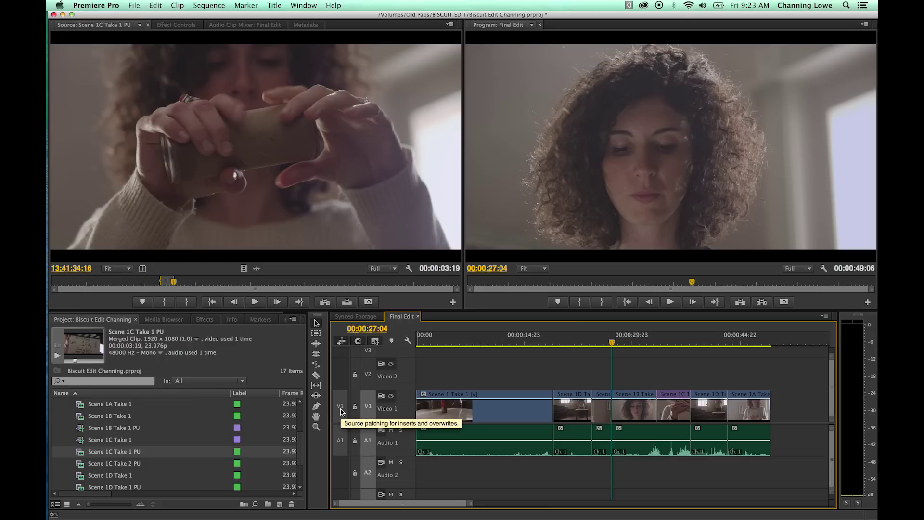
- Patch the source video to Video 2 and the source audio to Audio 2 in the track headers
left_click_drag(340, 408, 340, 385)
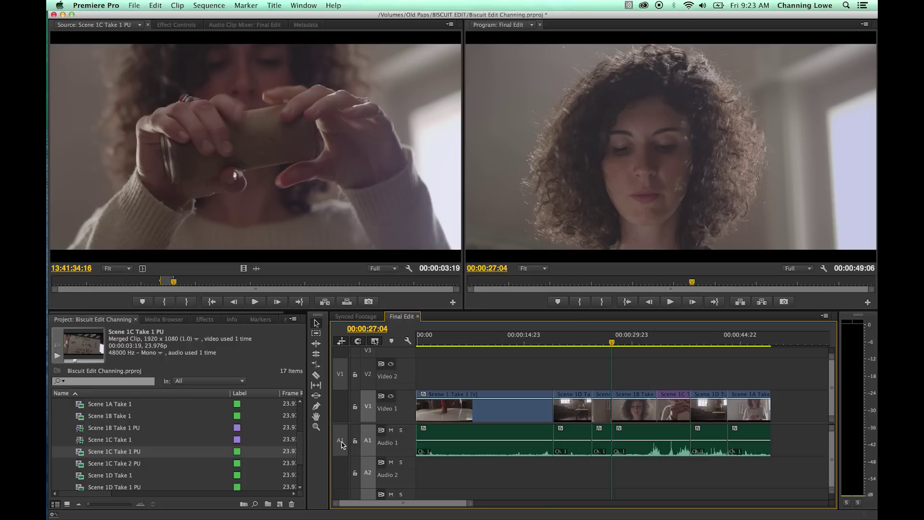
left_click_drag(342, 443, 340, 472)
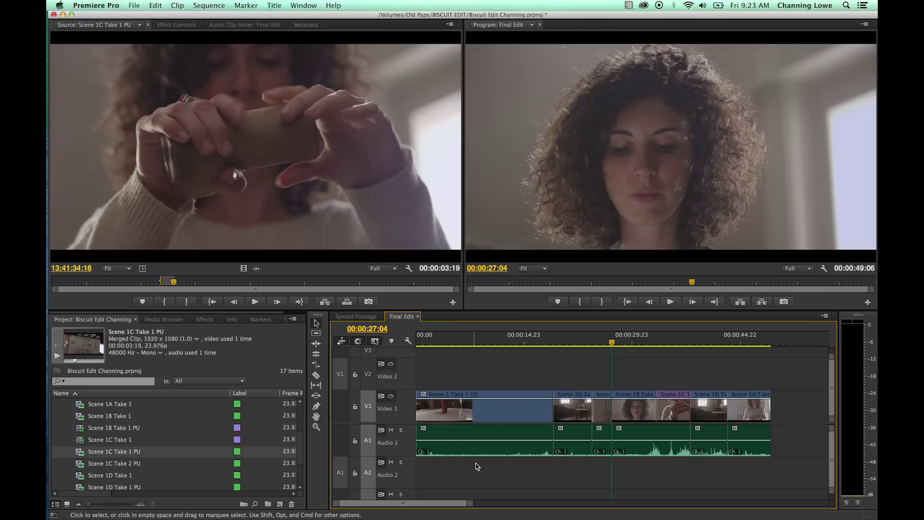
left_click_drag(340, 374, 340, 405)
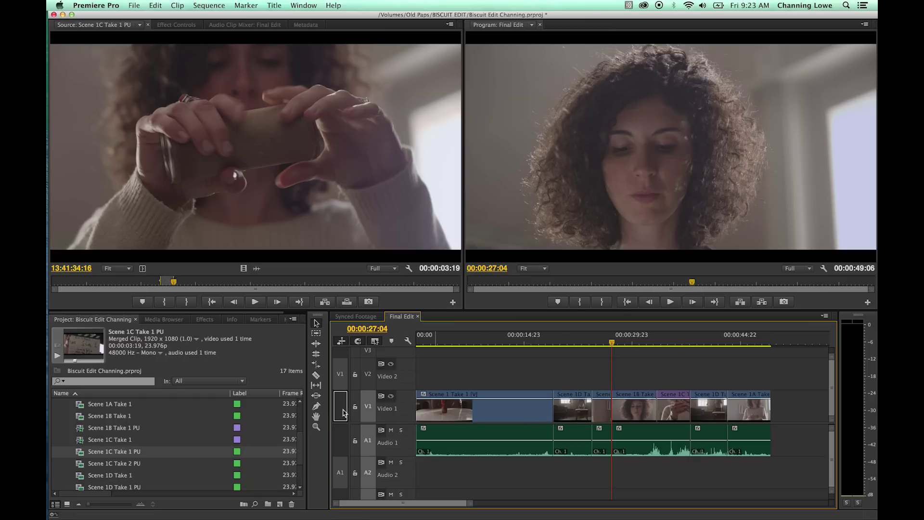
left_click_drag(339, 469, 339, 373)
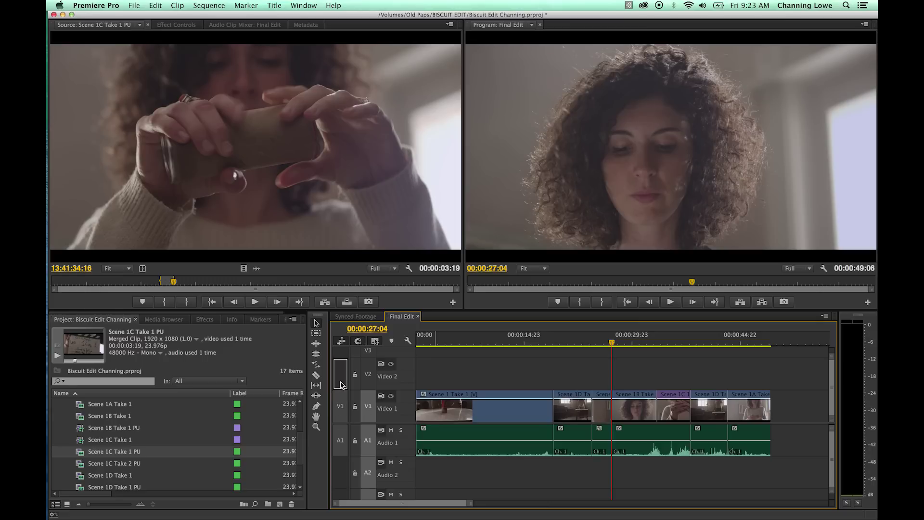
left_click_drag(341, 442, 341, 472)
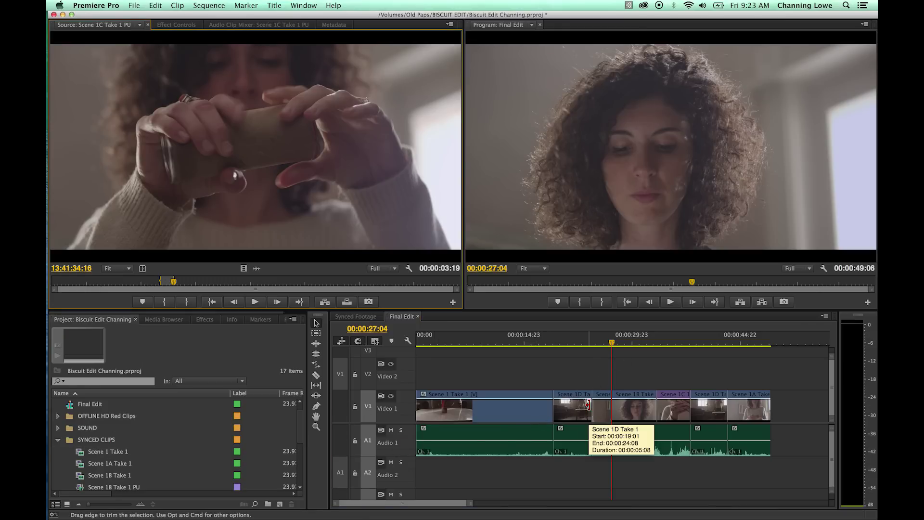
- Try overwriting and inserting Scene 1C, undo both, then overwrite it onto V2/A2 at 00:00:27:04
key("period")
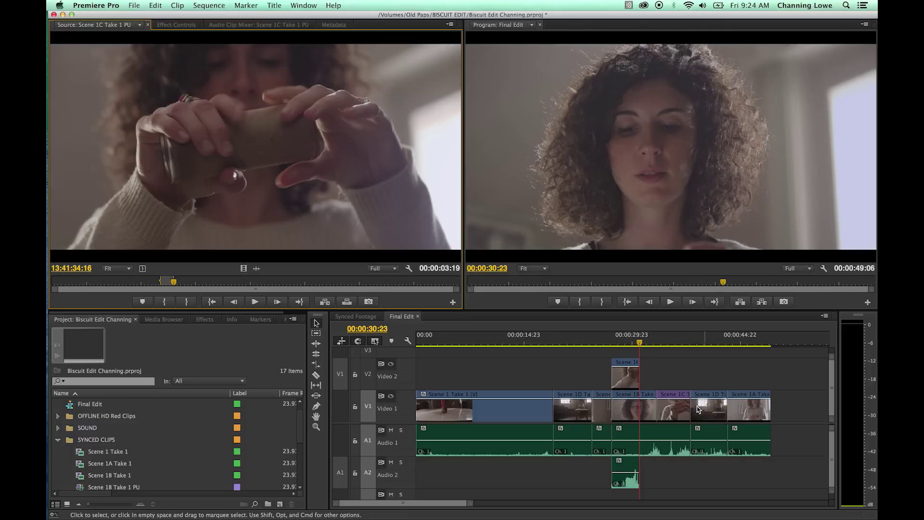
left_click(624, 436)
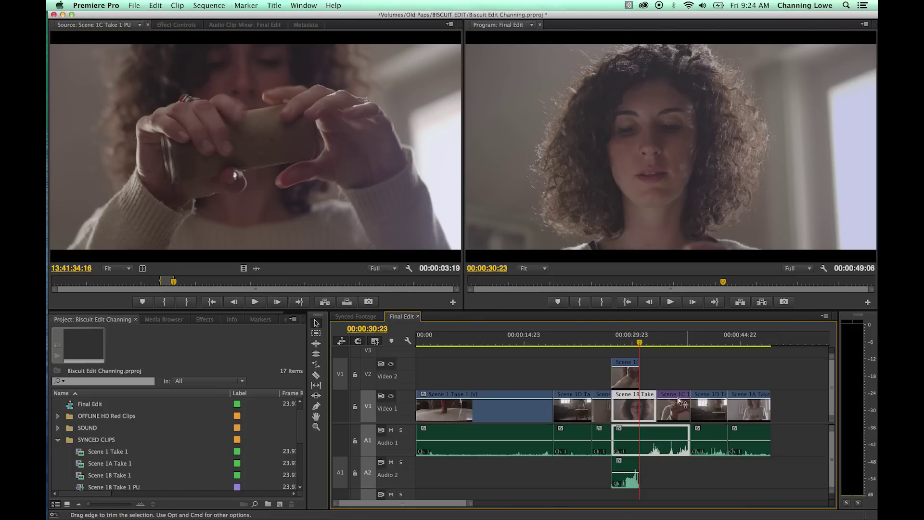
key("super+z")
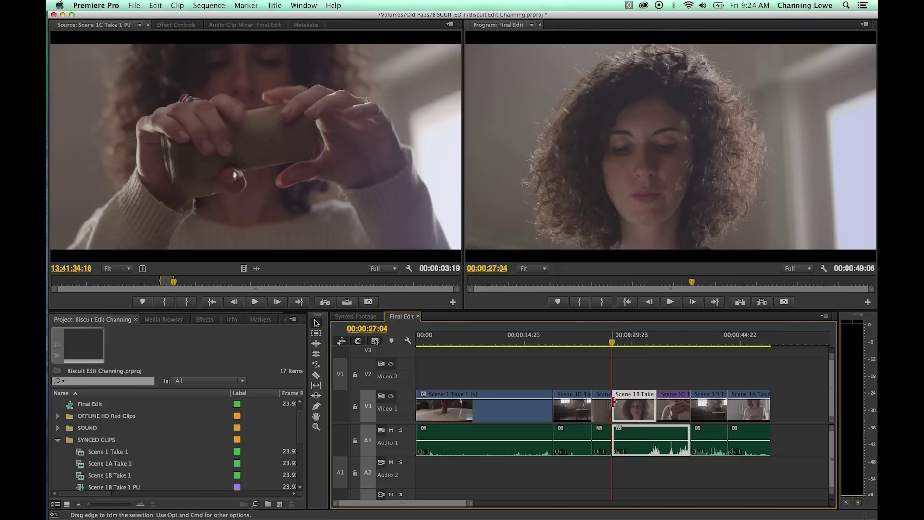
key("comma")
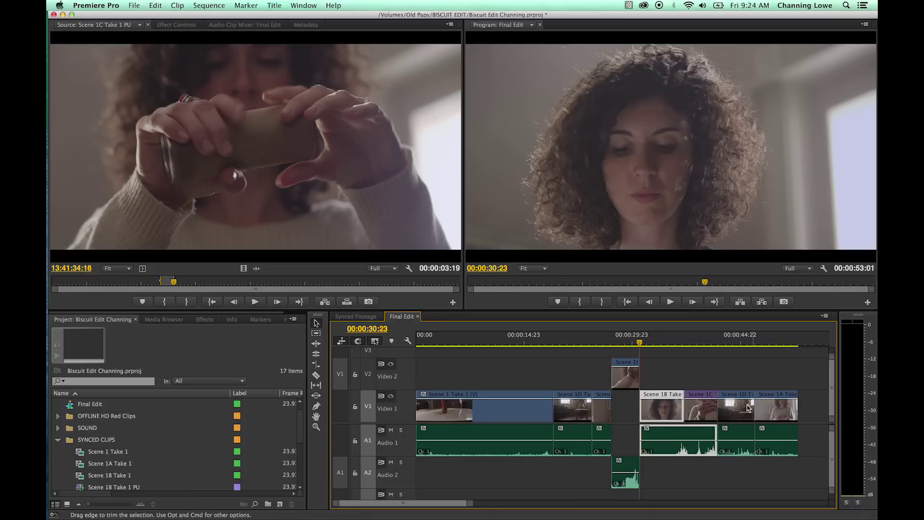
key("super+z")
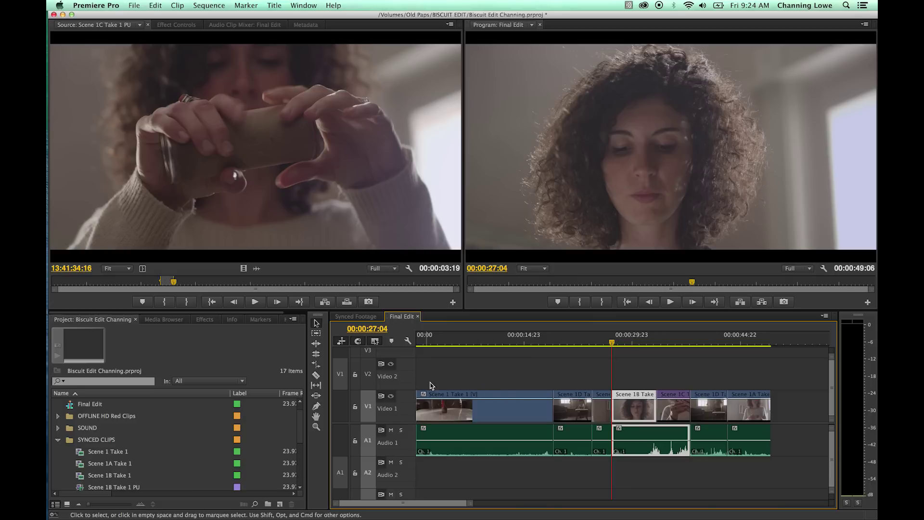
key("period")
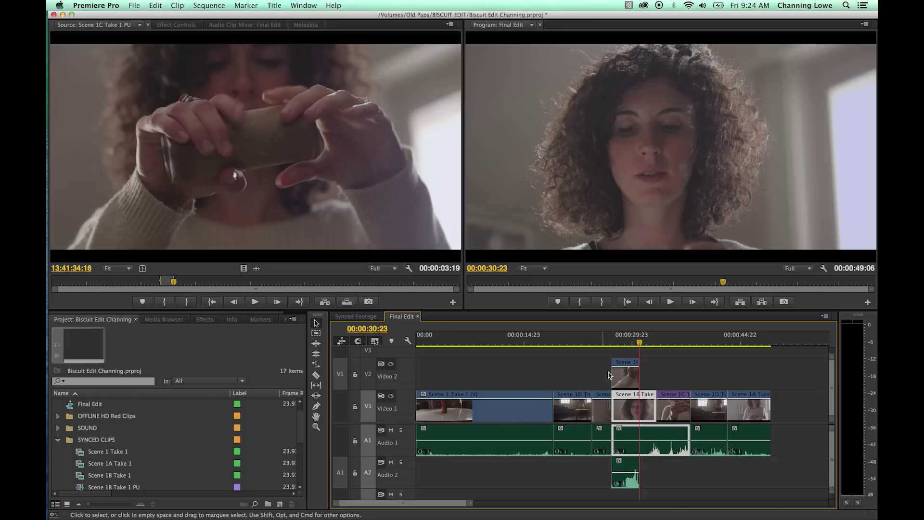
- Select the Scene 1C overlay on Video 2 and play it back from about 00:00:26:00
left_click(627, 371)
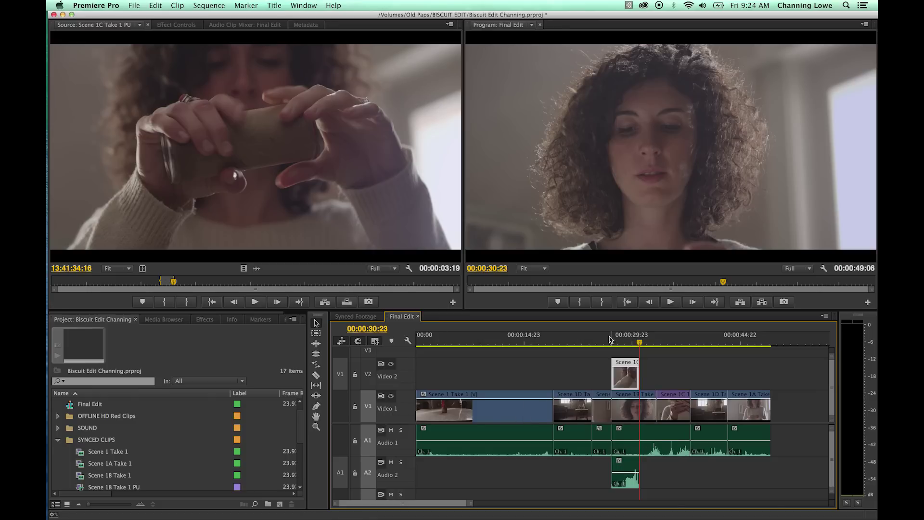
mouse_move(627, 343)
left_mouse_down()
mouse_move(595, 342)
mouse_move(617, 341)
left_mouse_up()
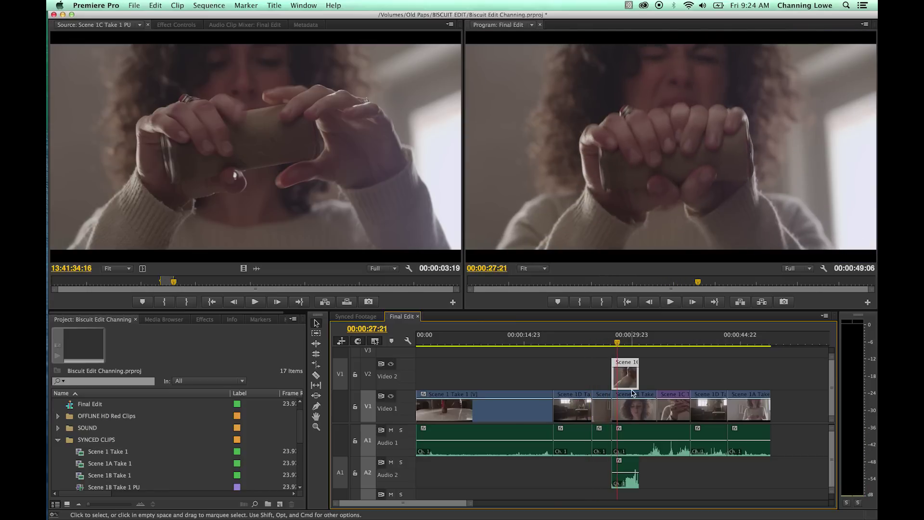
key("space")
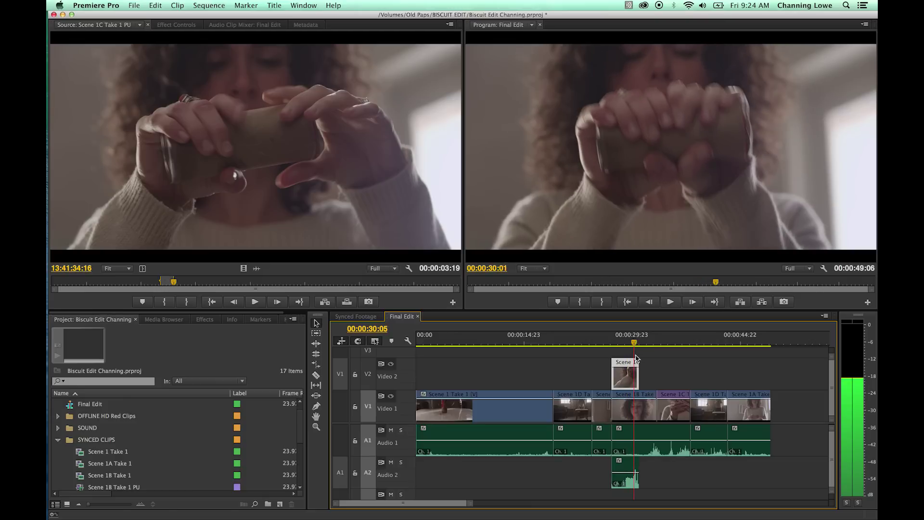
key("space")
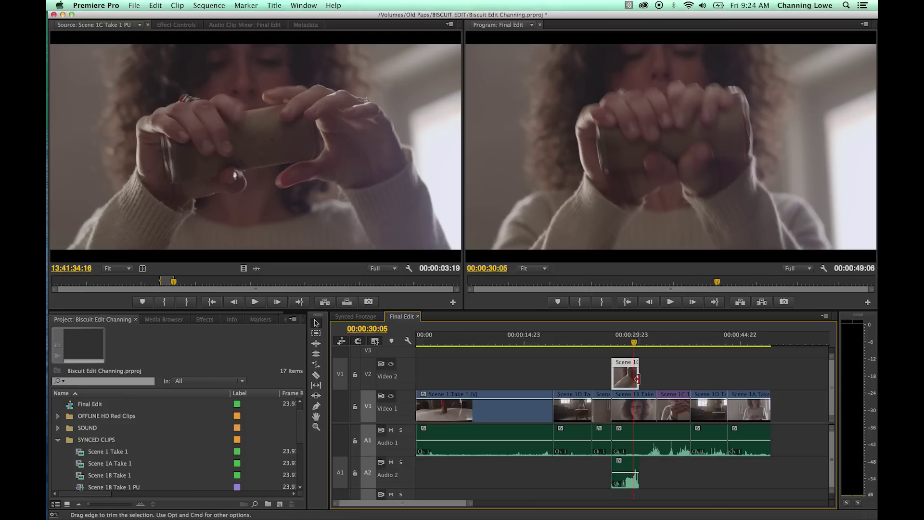
key("space")
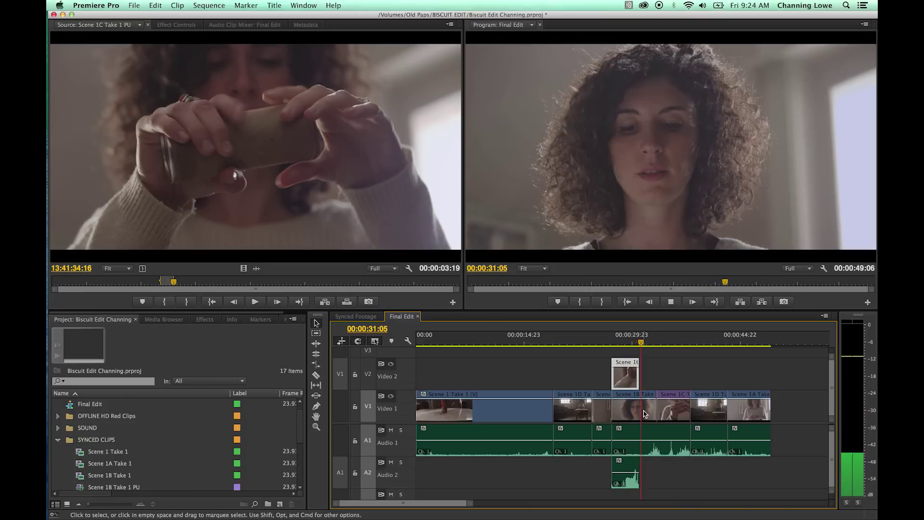
key("space")
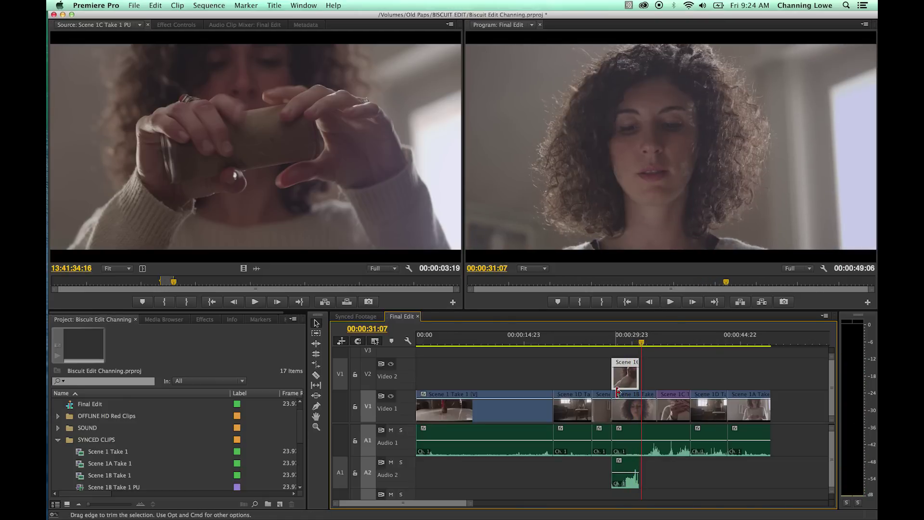
- Remove the Scene 1C overlay and repatch the source to Video 1 and Audio 1
key("Delete")
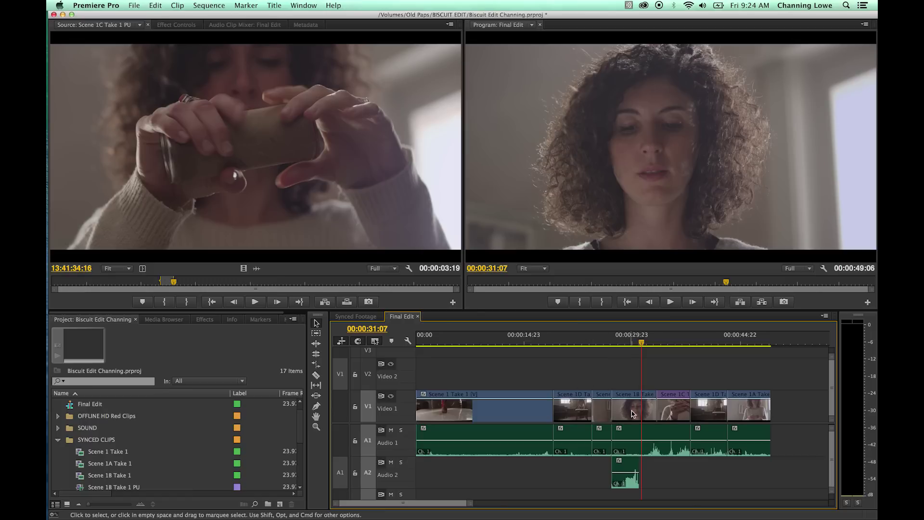
key("super+z")
key("super+z")
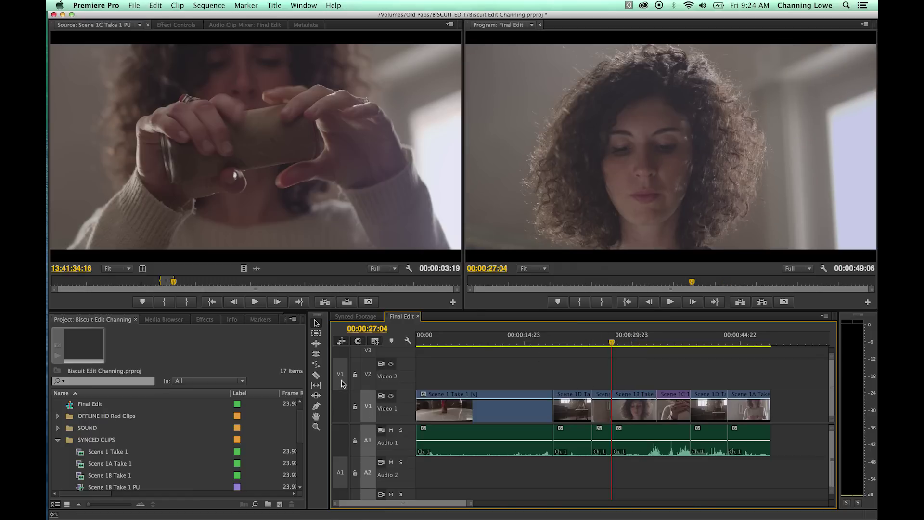
left_click_drag(341, 382, 342, 407)
left_click_drag(345, 473, 345, 441)
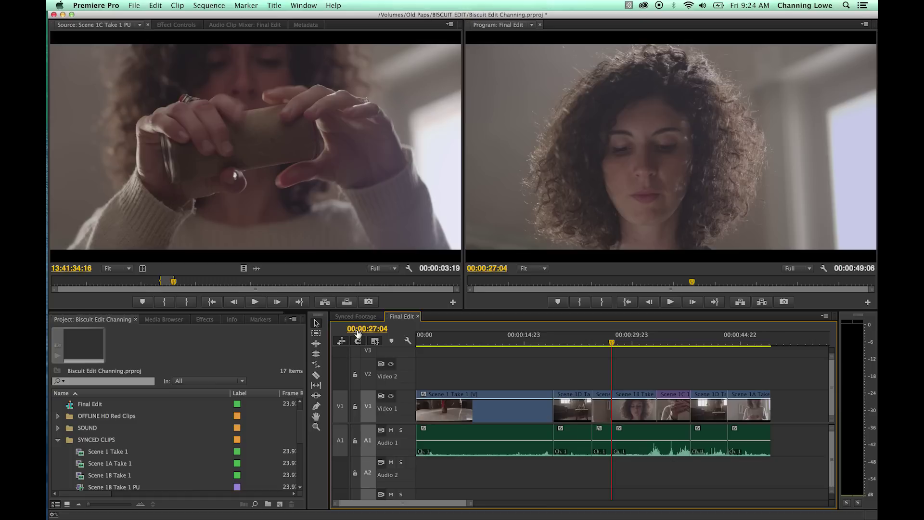
key("comma")
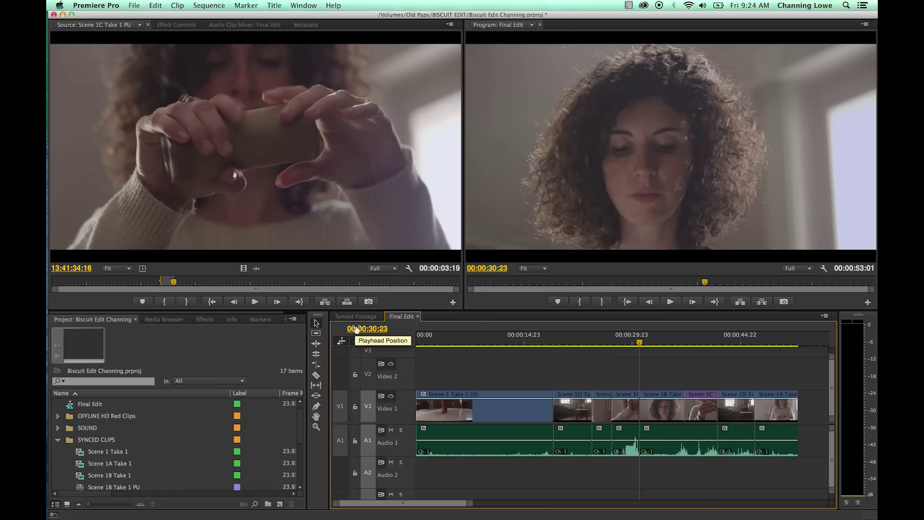
key("super+z")
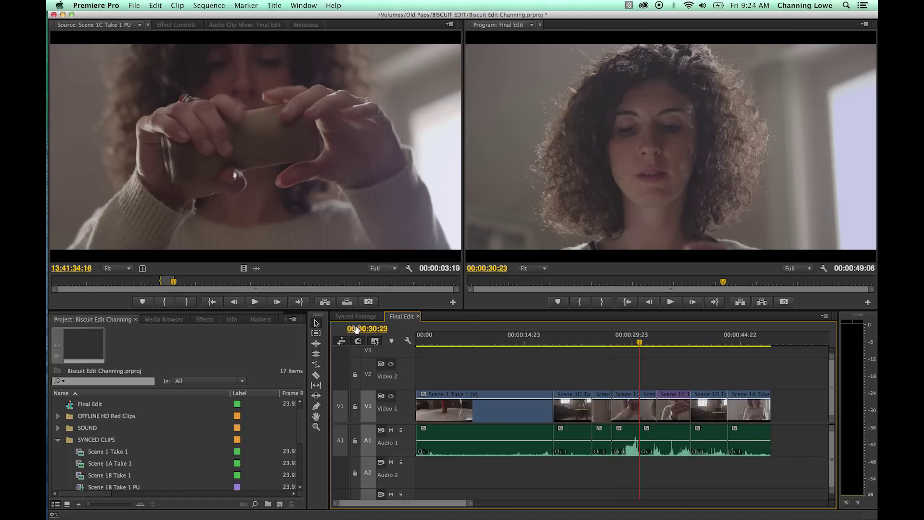
key("super+z")
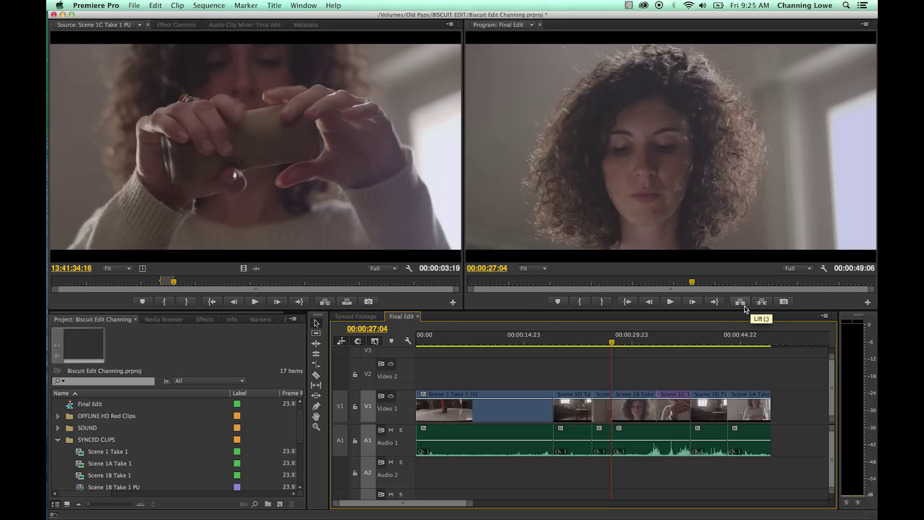
- Move the playhead to the Scene 1D cut and play back from 00:00:17:04
left_click_drag(626, 345, 563, 345)
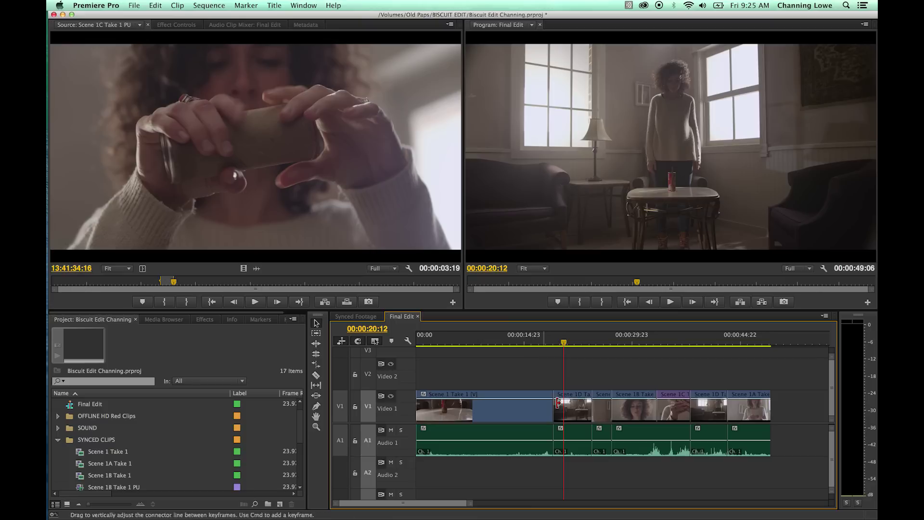
left_click(557, 344)
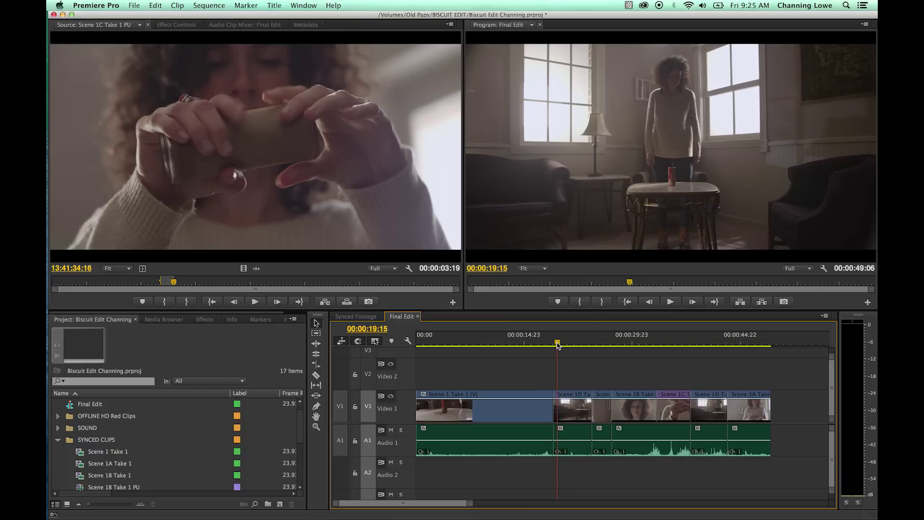
mouse_move(557, 343)
left_mouse_down()
mouse_move(527, 344)
mouse_move(540, 343)
left_mouse_up()
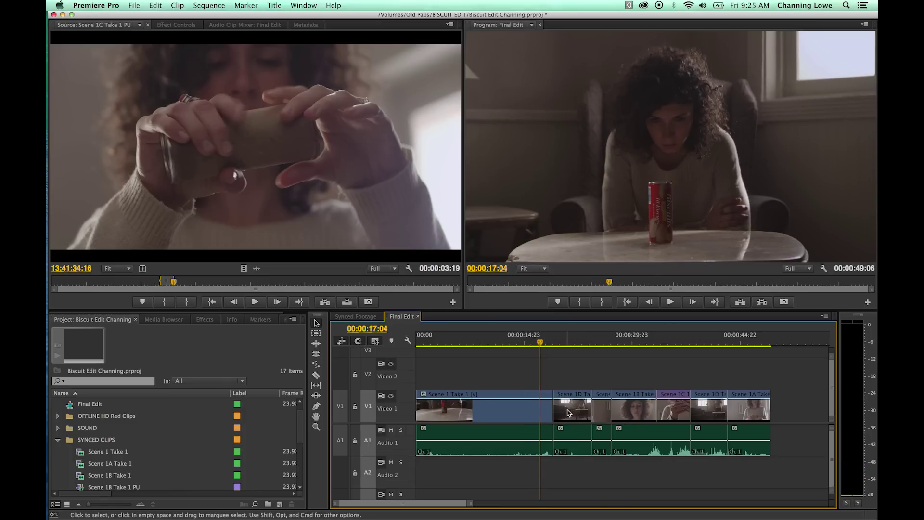
key("space")
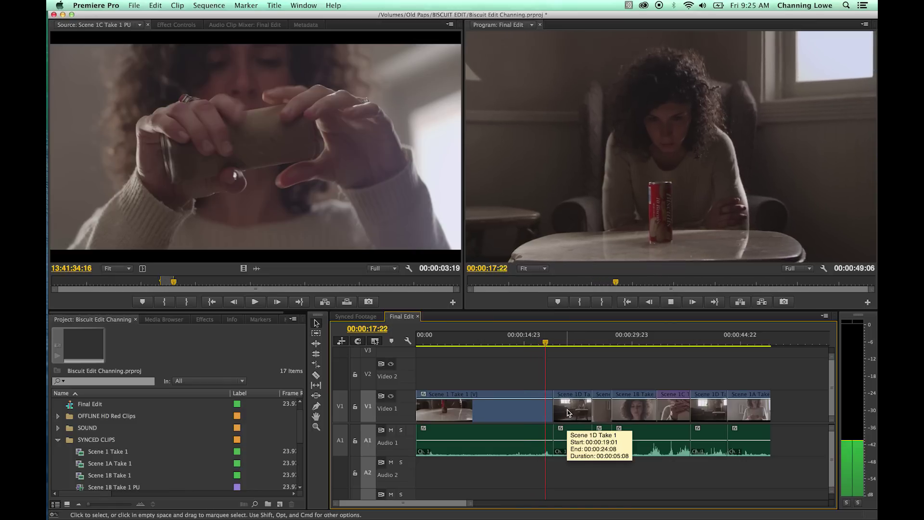
key("space")
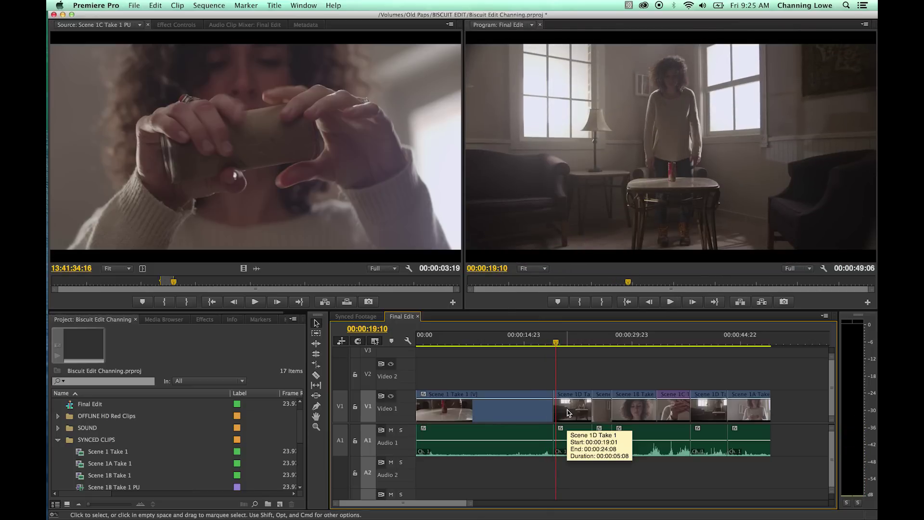
- Fine-tune the playhead to 00:00:16:18 and mark the sequence In point there
left_click_drag(546, 345, 536, 345)
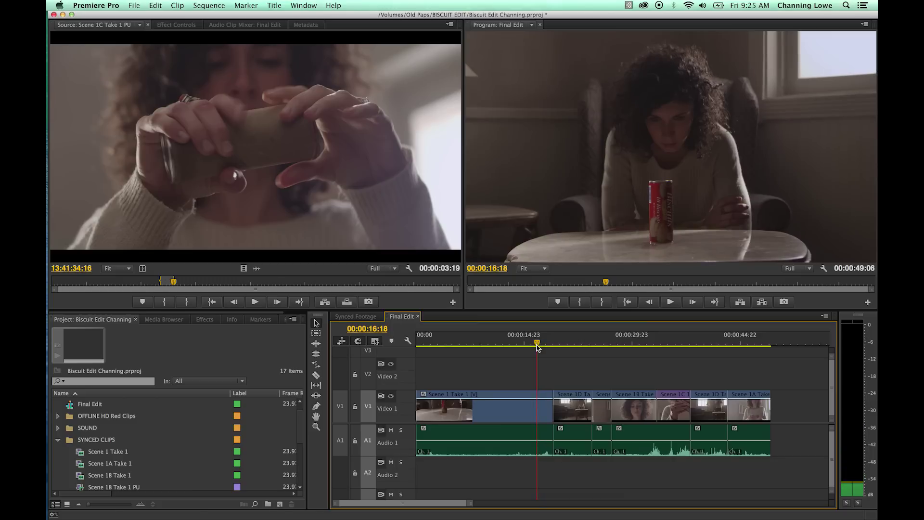
key("Left")
key("Left")
key("Left")
key("Left")
key("Left")
key("Left")
key("Left")
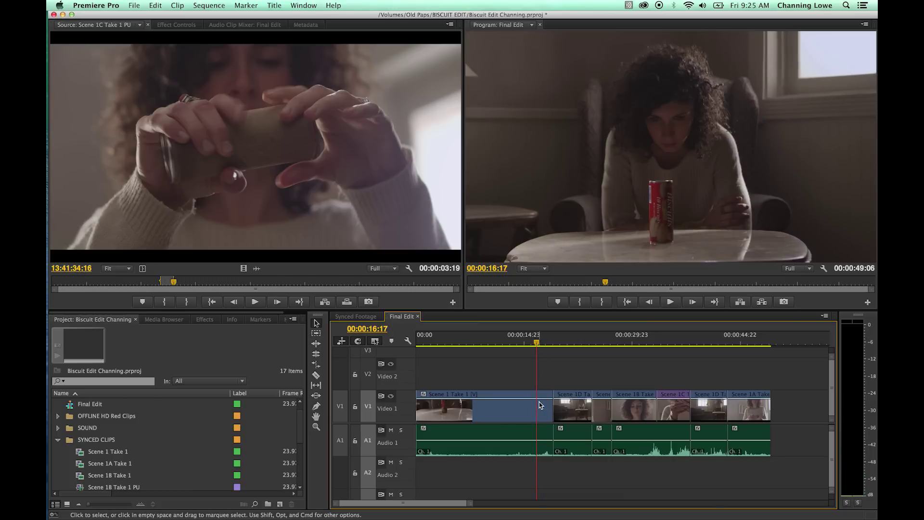
key("Right")
key("Right")
key("Right")
key("Right")
key("Right")
key("Right")
key("Right")
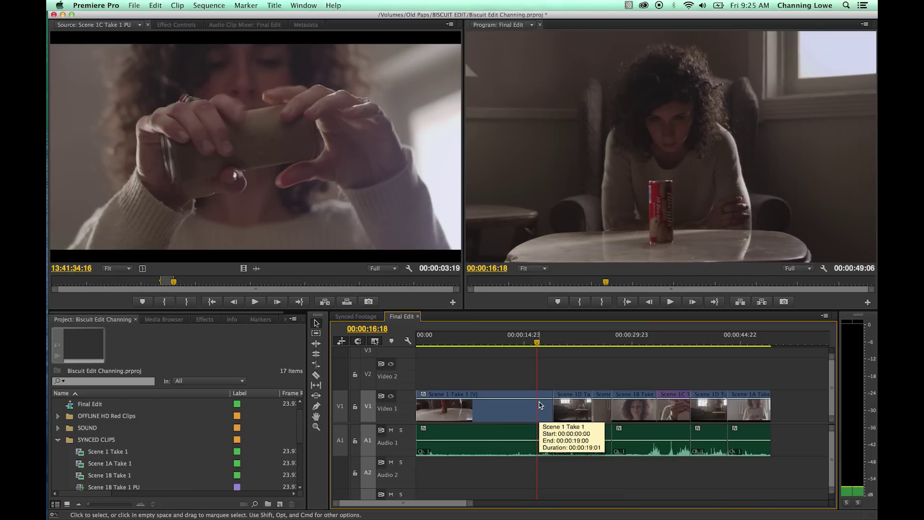
key("i")
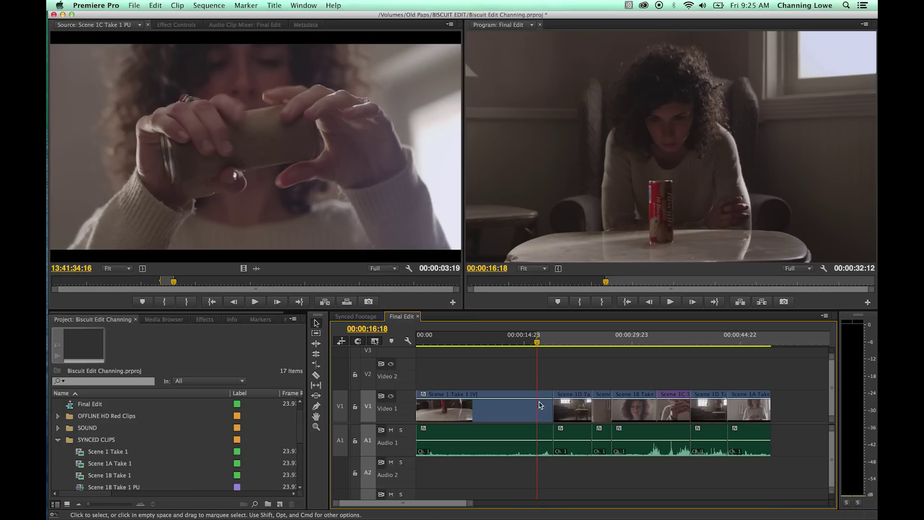
key("Down")
- Mark the sequence Out point at 00:00:19:01, making a 00:00:02:08 range
key("o")
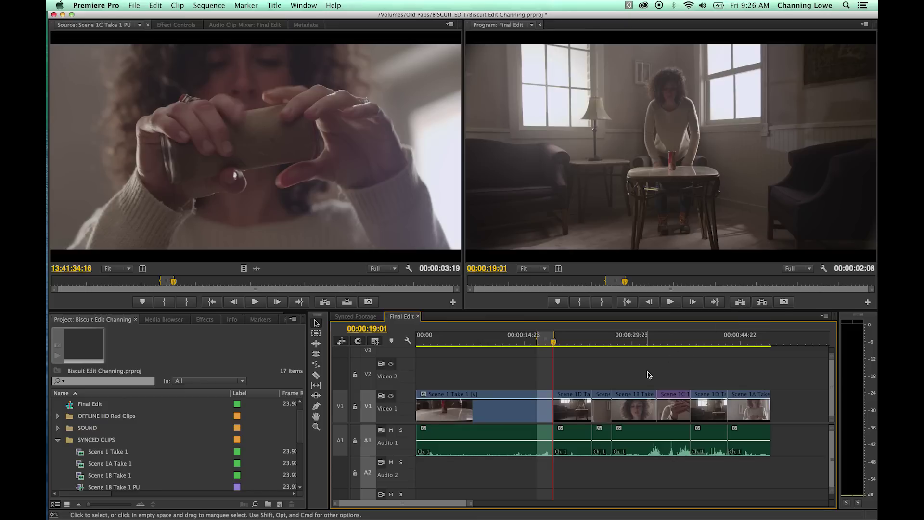
- Lift the 00:00:02:08 range, paste it past the sequence end, then undo both
key("semicolon")
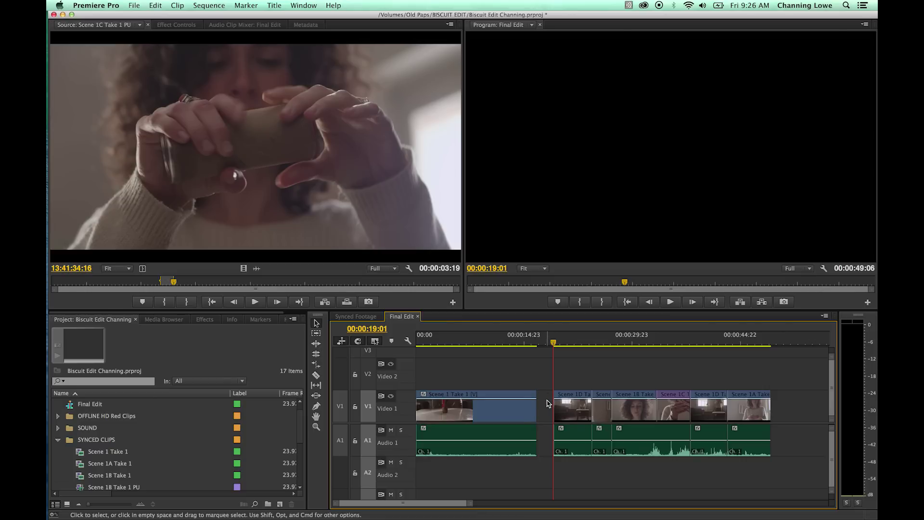
left_click_drag(572, 337, 780, 358)
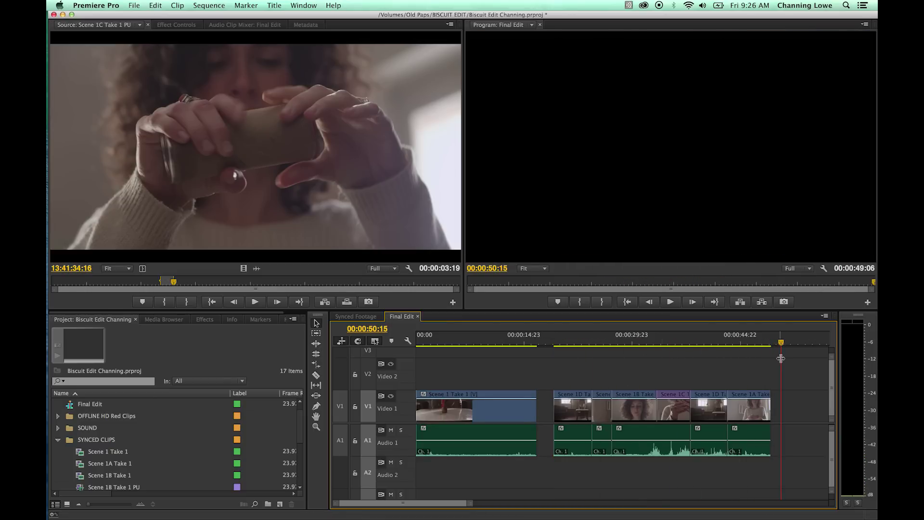
key("super+v")
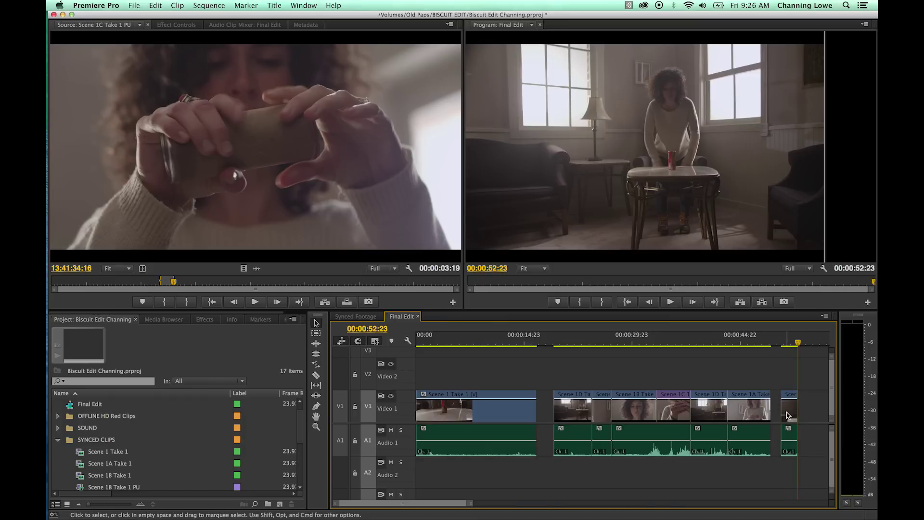
key("super+z")
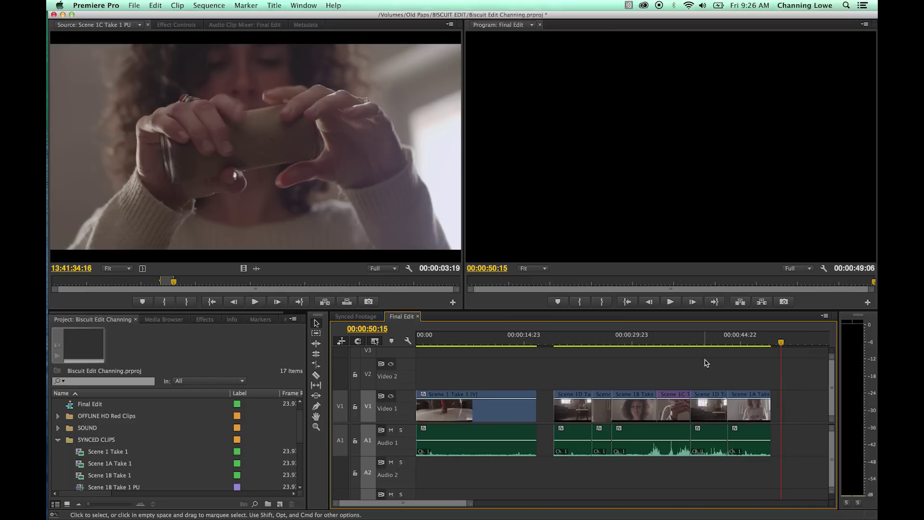
key("super+z")
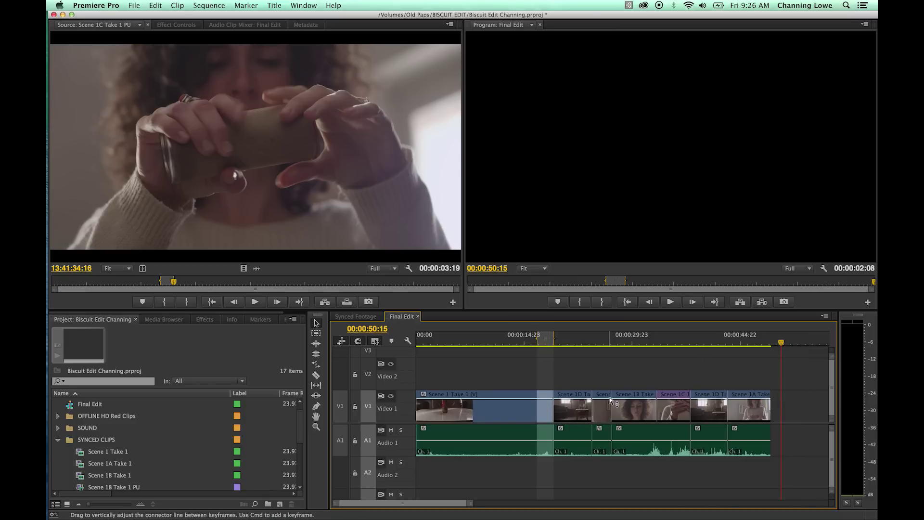
left_click_drag(590, 338, 577, 339)
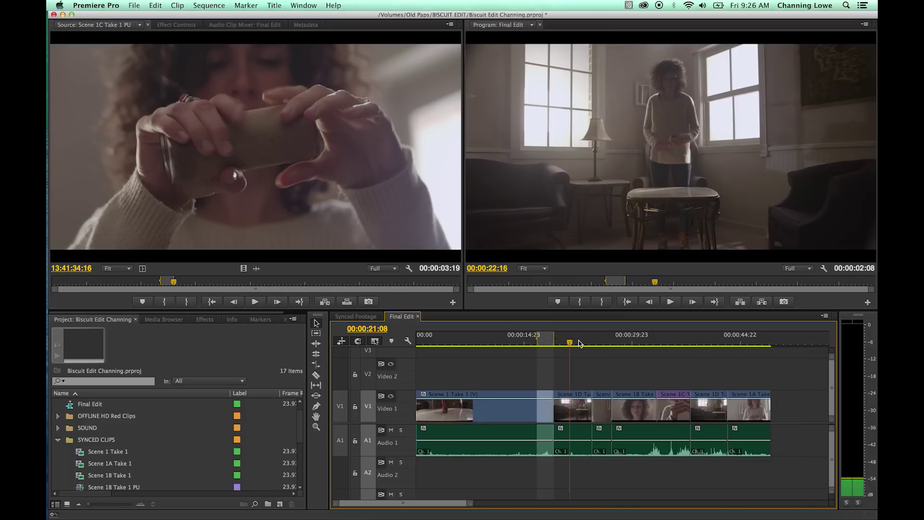
key("semicolon")
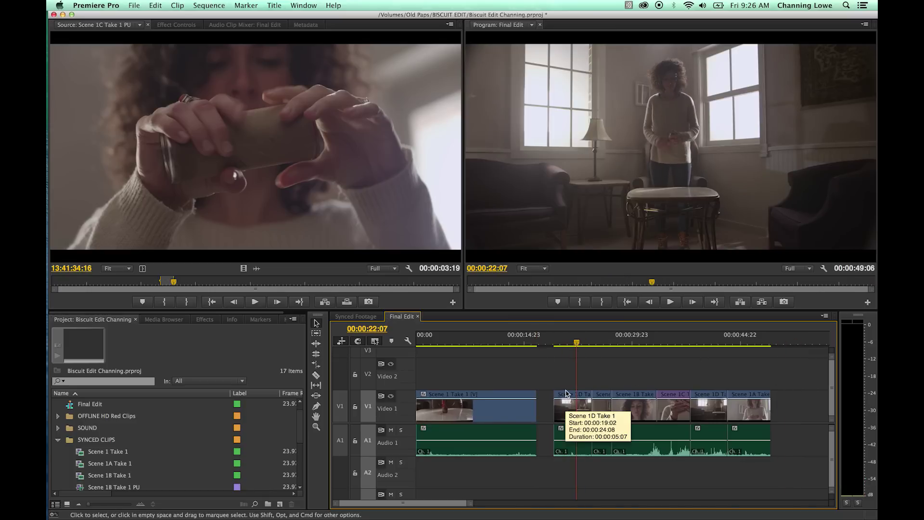
left_click(582, 341)
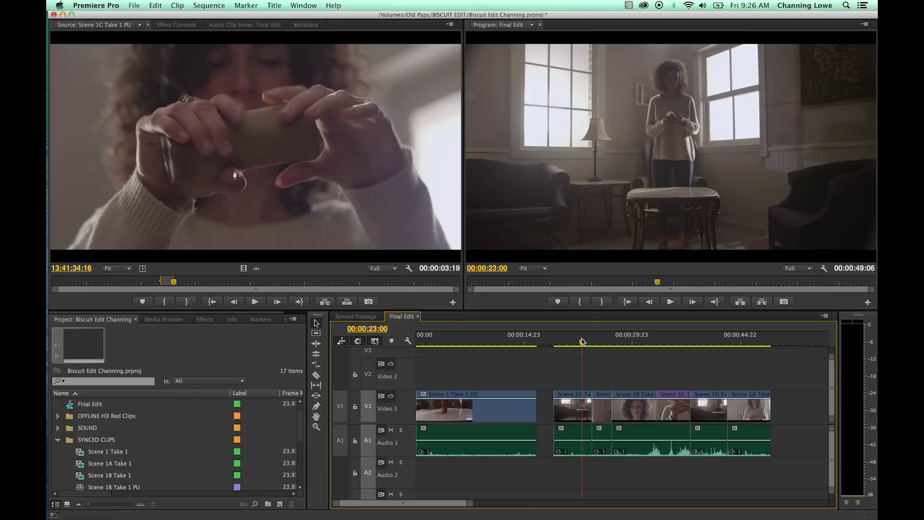
key("Down")
key("Down")
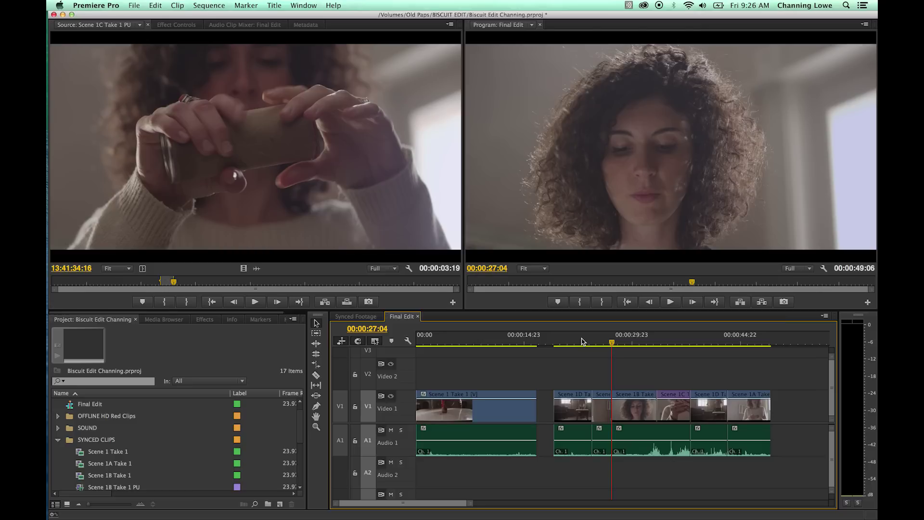
key("comma")
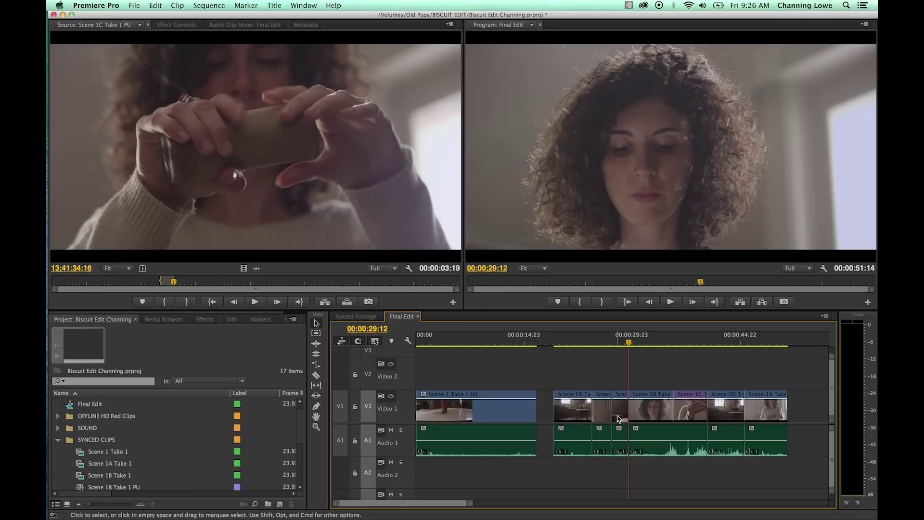
key("super+z")
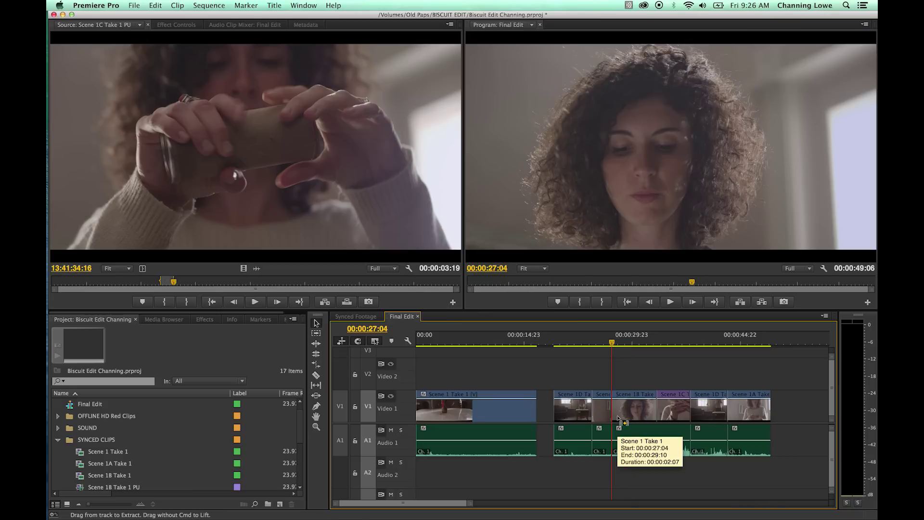
key("super+shift+z")
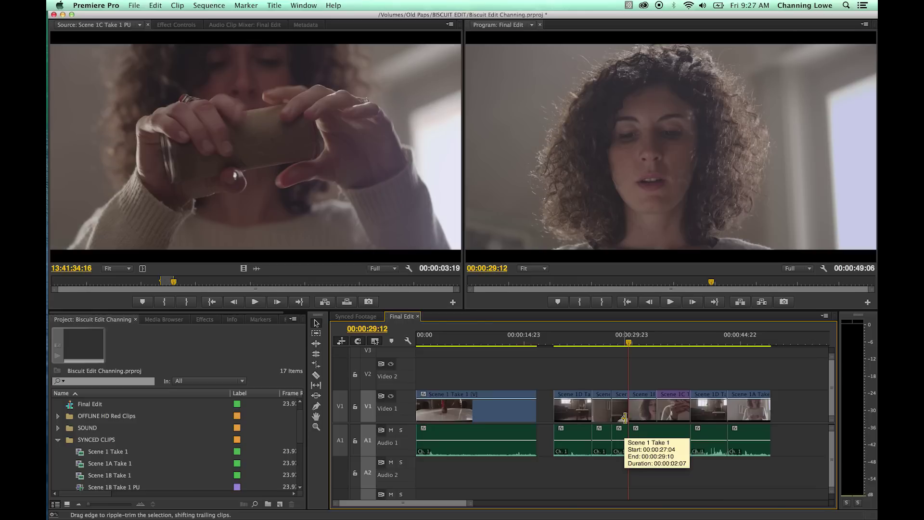
key("super+z")
key("super+shift+z")
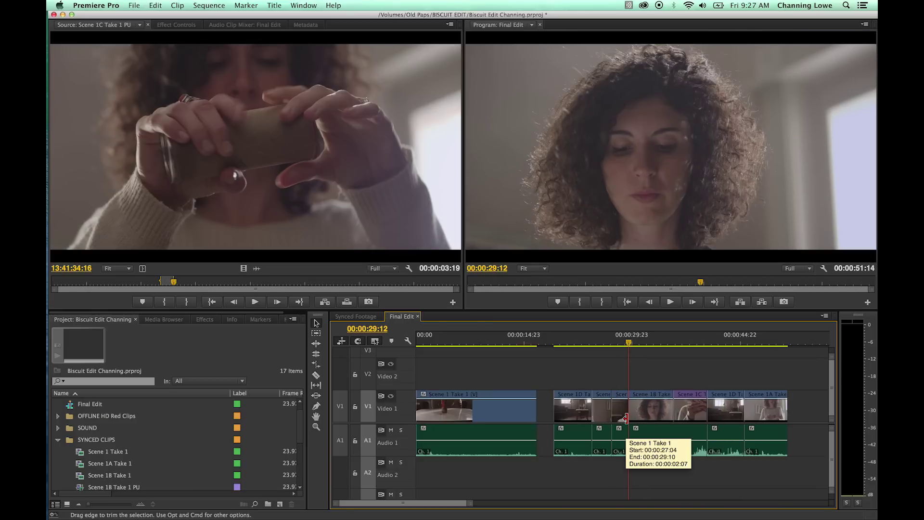
key("super+z")
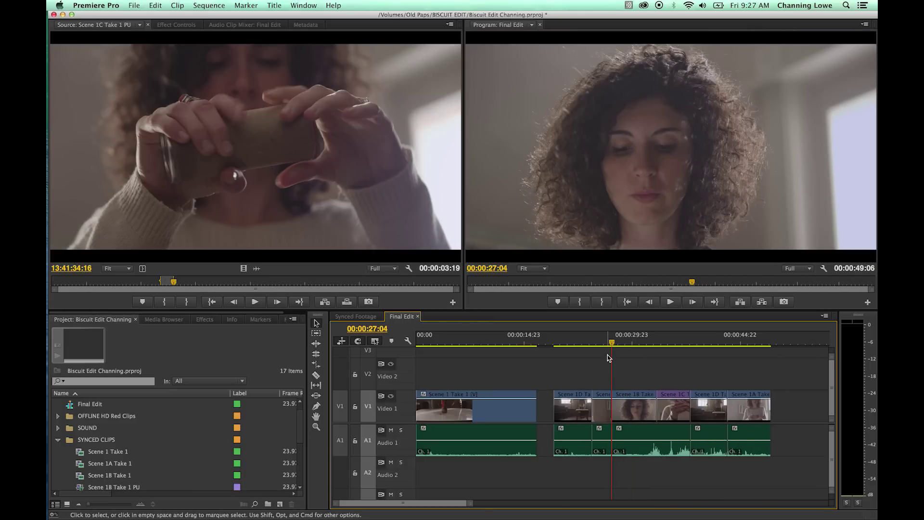
key("super+z")
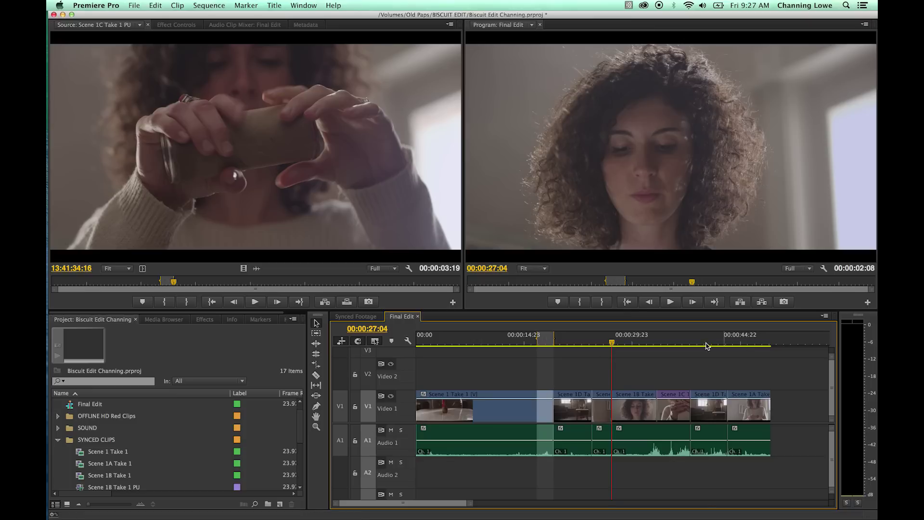
- Lift the marked range with the Program monitor's Lift button, then undo it
left_click_drag(602, 339, 588, 338)
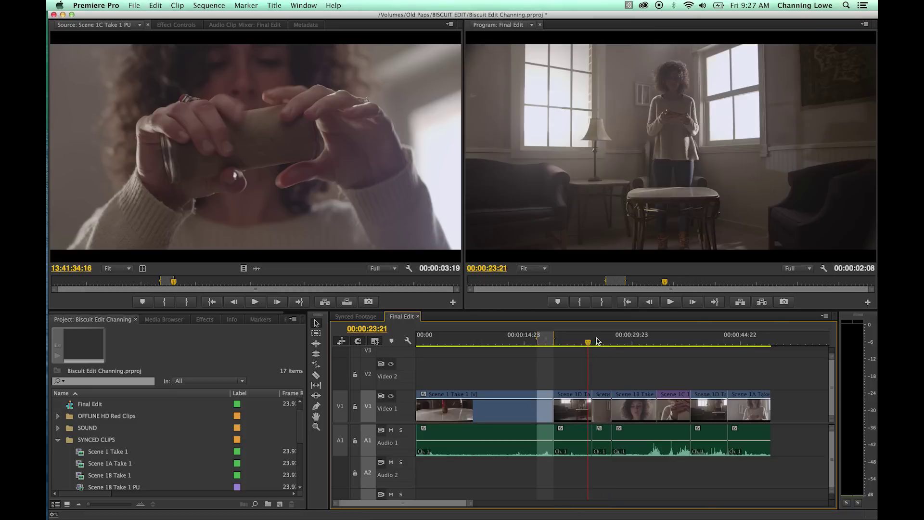
left_click(736, 304)
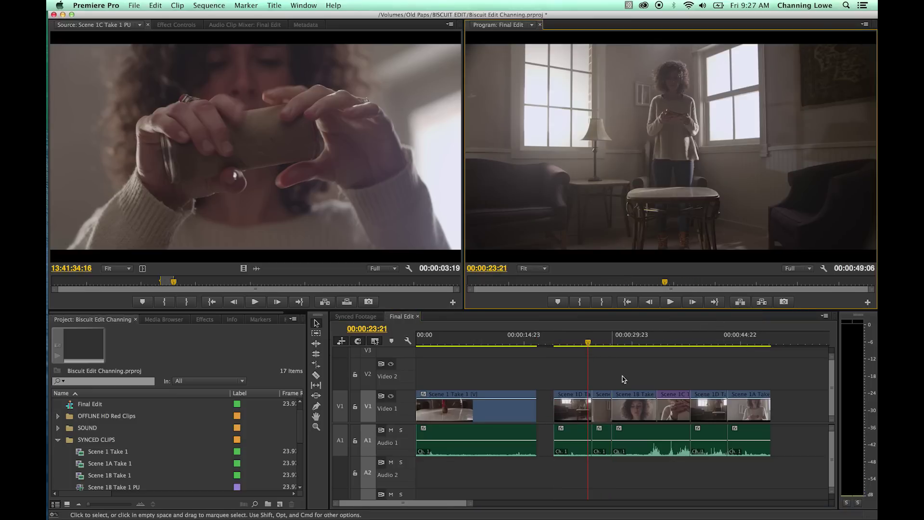
key("super+z")
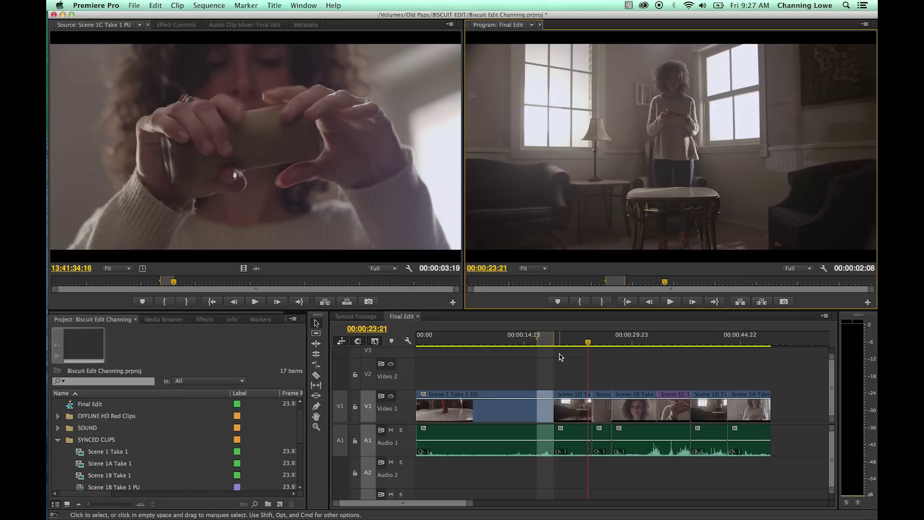
- Extract the marked range with the apostrophe key, shortening the sequence to 00:00:46:22
key("apostrophe")
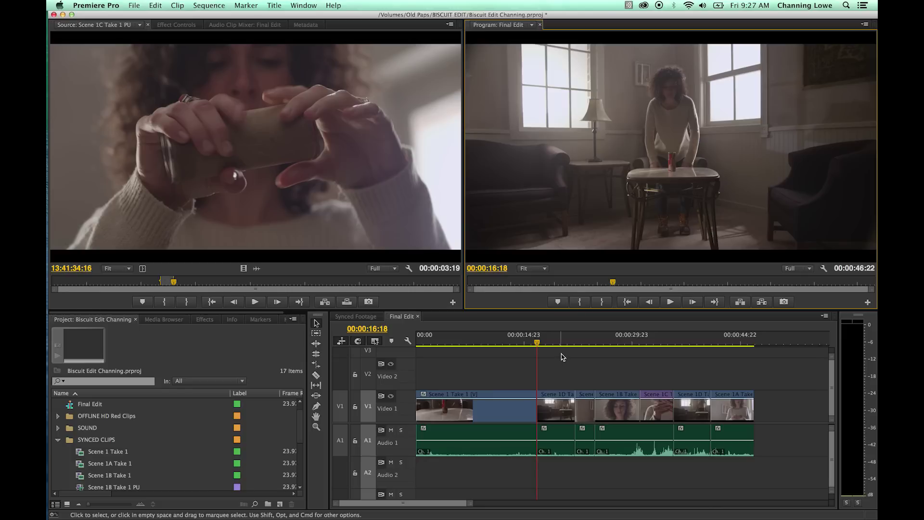
left_click_drag(667, 350, 743, 346)
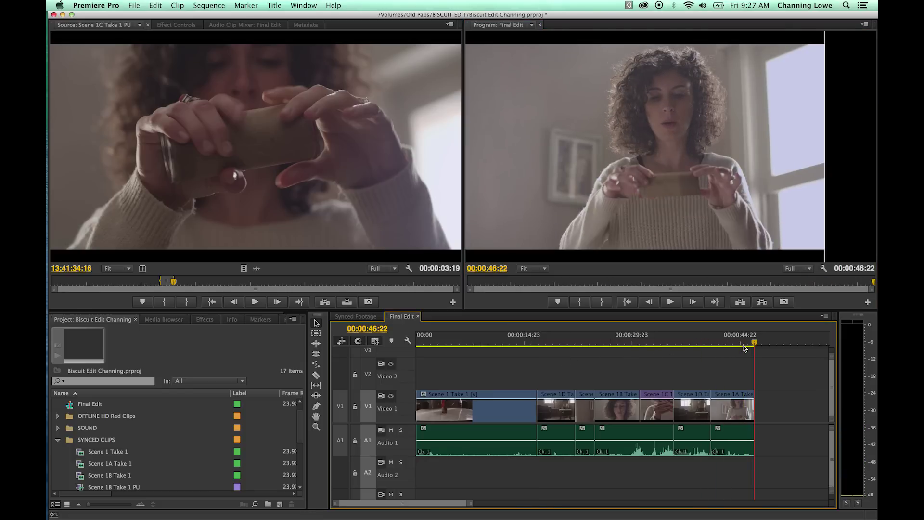
left_click_drag(754, 346, 772, 347)
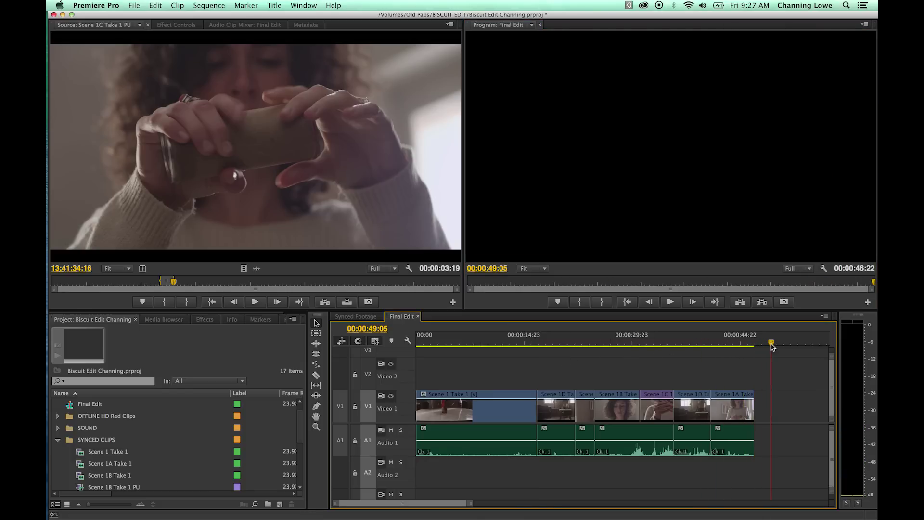
key("period")
left_click(776, 402)
key("Delete")
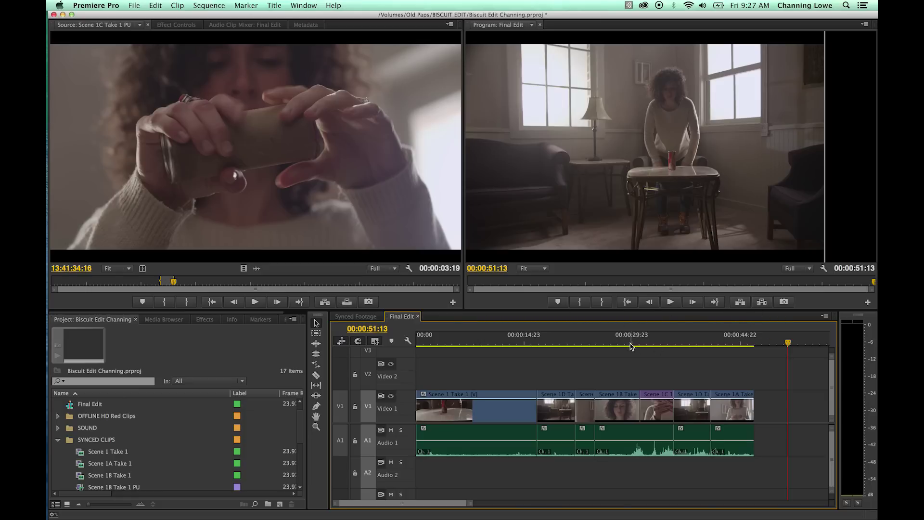
left_click_drag(471, 330, 416, 331)
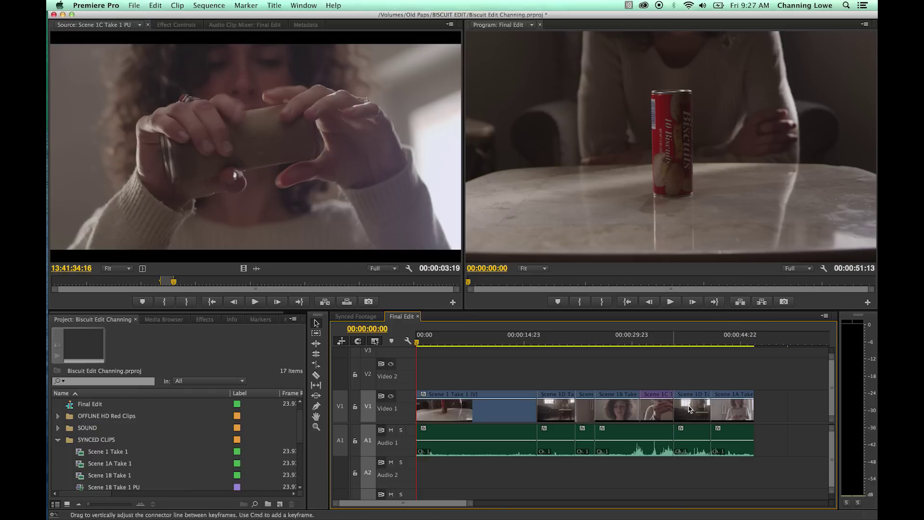
key("Delete")
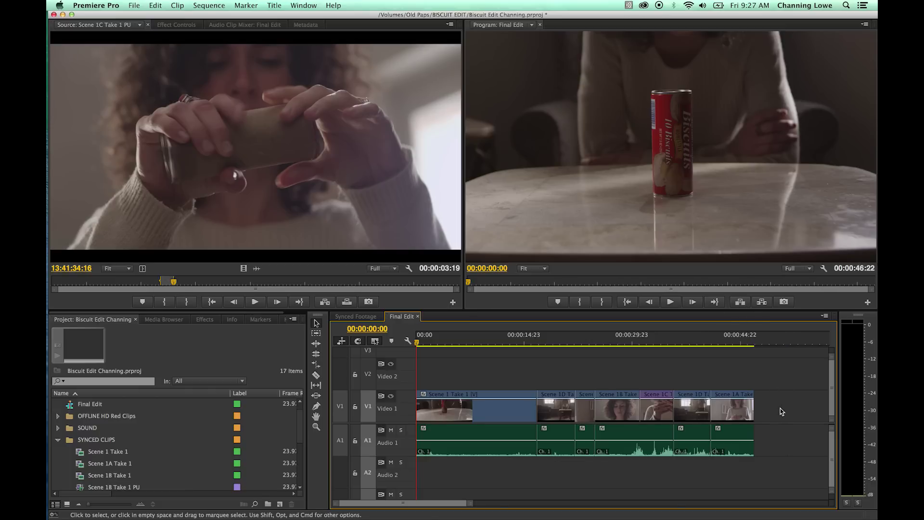